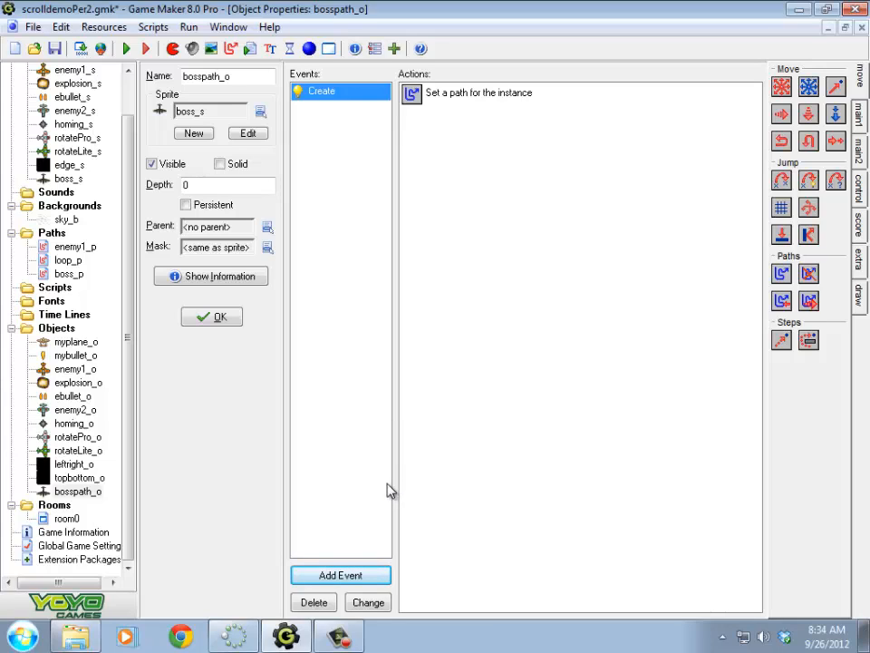
- Add a Set Alarm action to bosspath_o's Create event, setting Alarm 0 to 15 steps
left_click(859, 116)
left_click(859, 156)
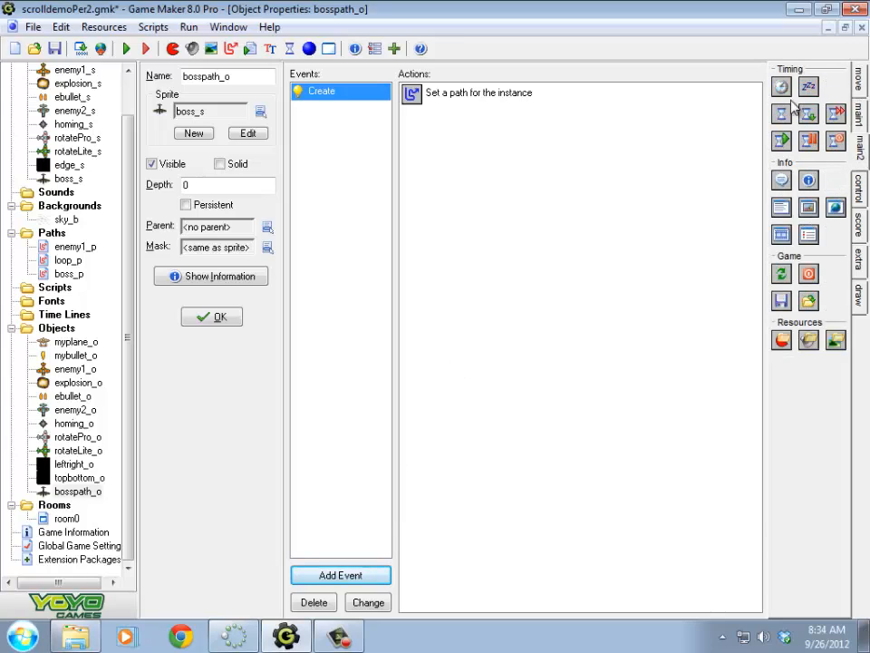
left_click_drag(785, 86, 605, 165)
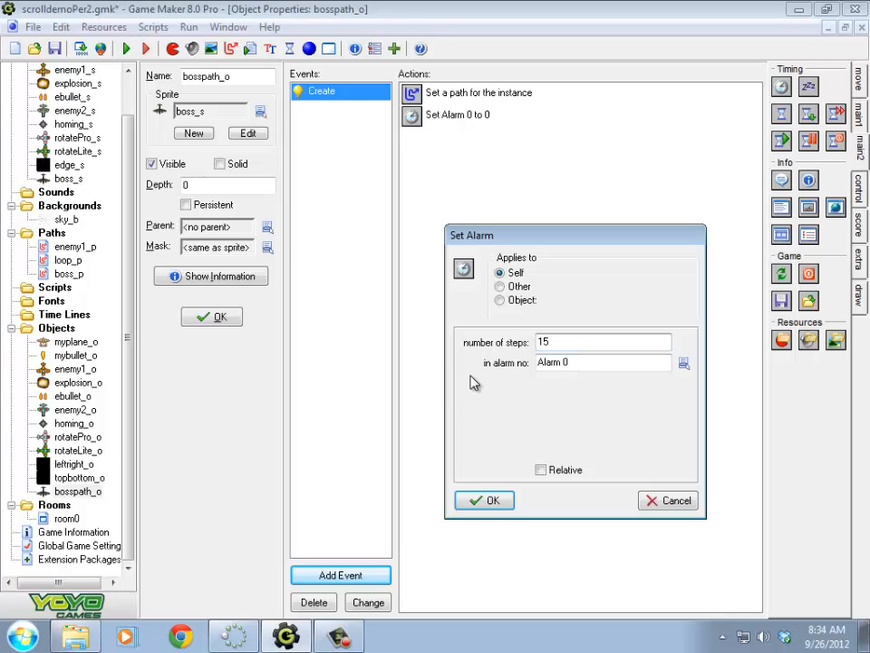
left_click(492, 501)
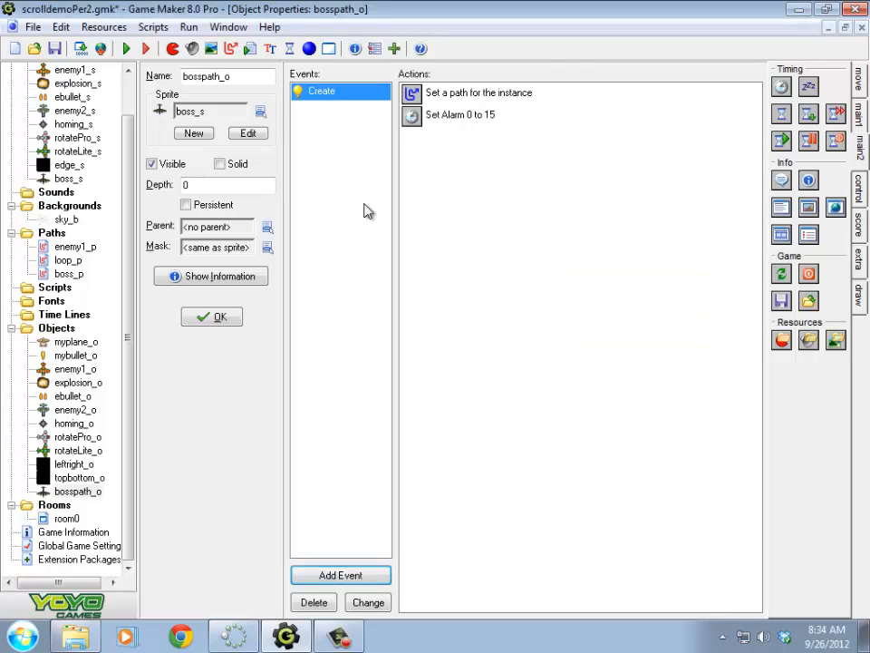
- Add an Alarm 0 event to bosspath_o with a Set Alarm action that resets Alarm 0 to 15 steps
left_click(489, 116)
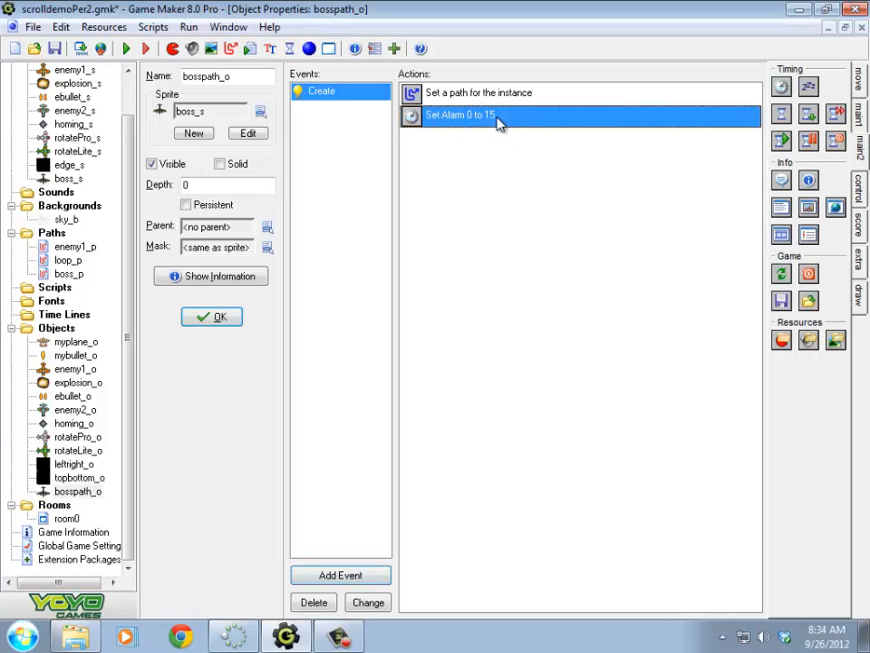
left_click(340, 575)
left_click(408, 306)
left_click(435, 321)
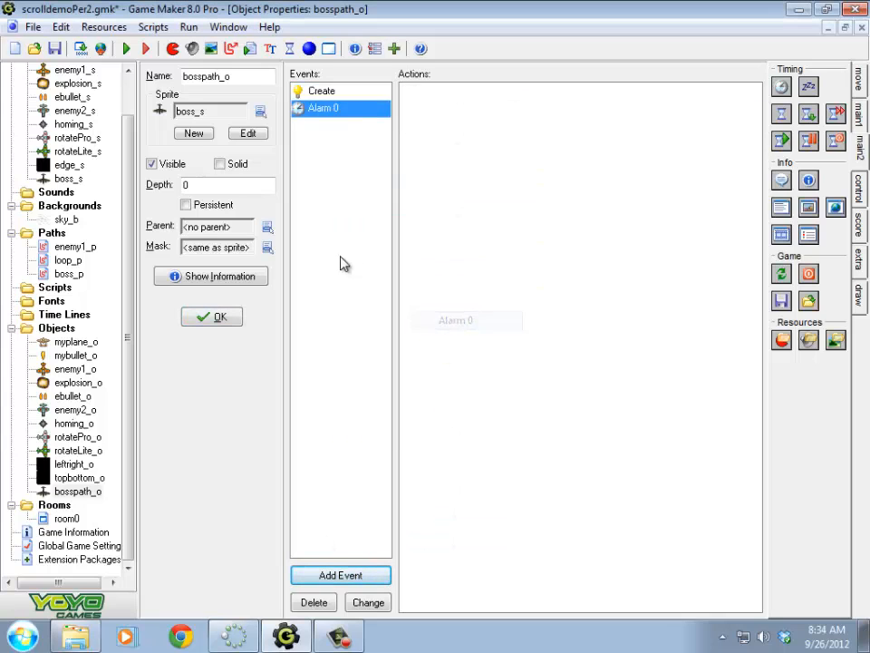
left_click_drag(782, 86, 555, 139)
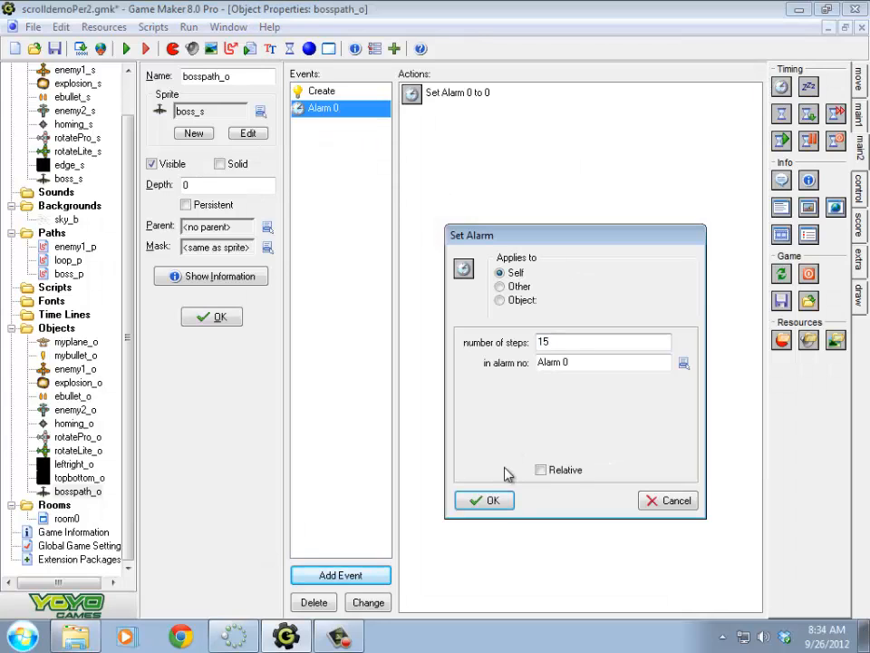
left_click(484, 500)
- Add a Create Moving action to the Alarm 0 event for ebullet_o, with x set to x-15 and y set to y
left_click(859, 114)
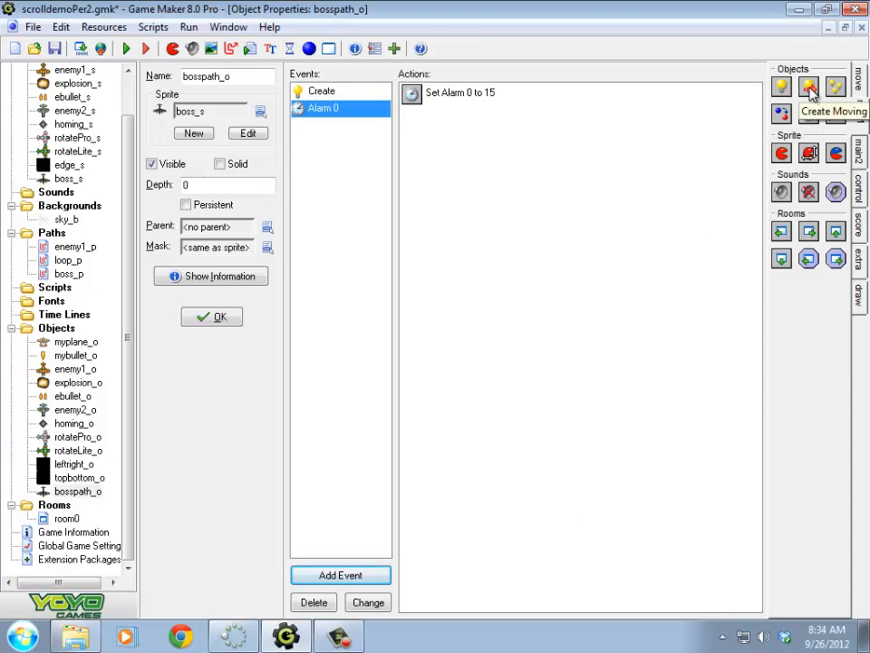
left_click_drag(809, 91, 495, 210)
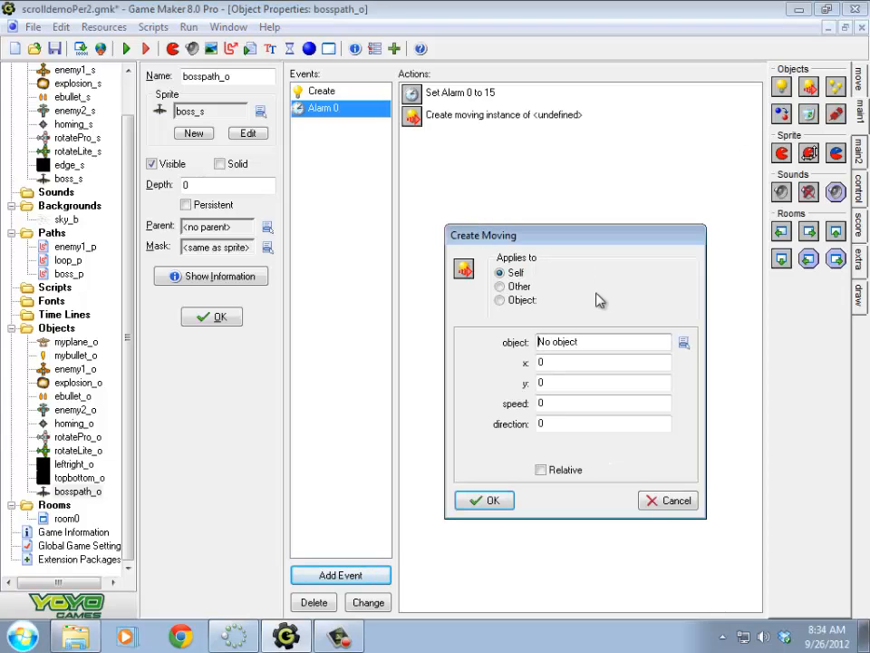
left_click(687, 340)
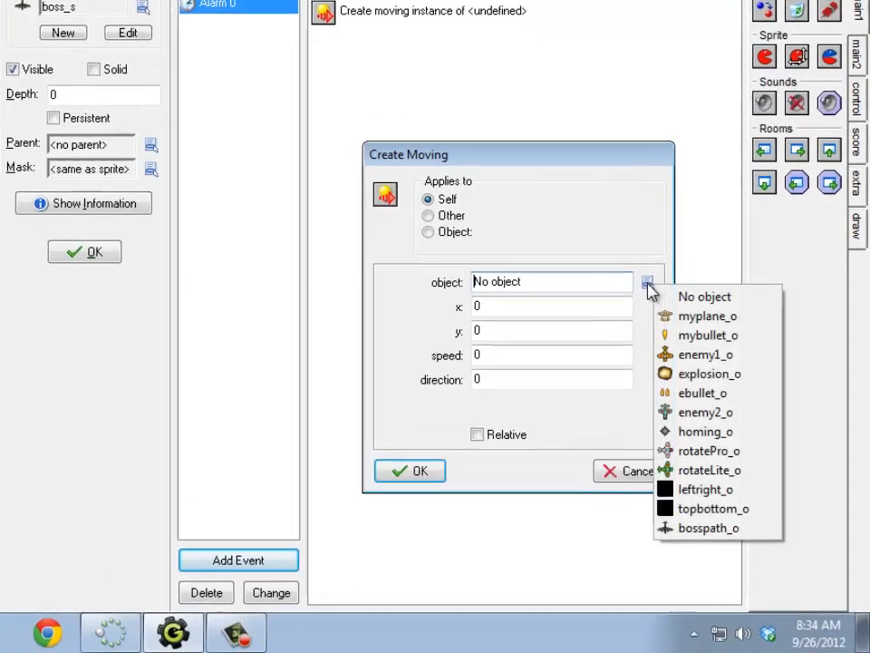
left_click(707, 392)
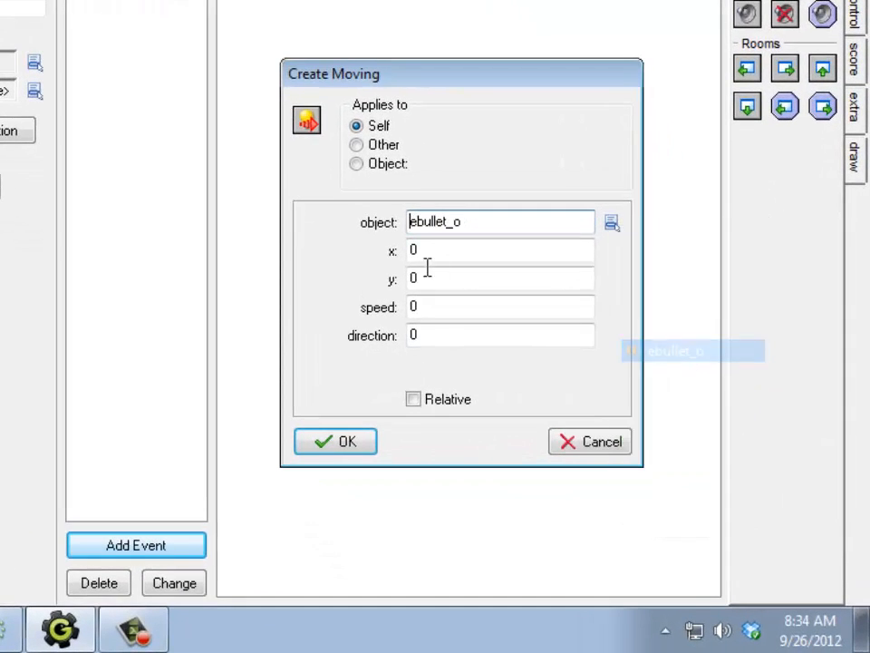
key("Tab")
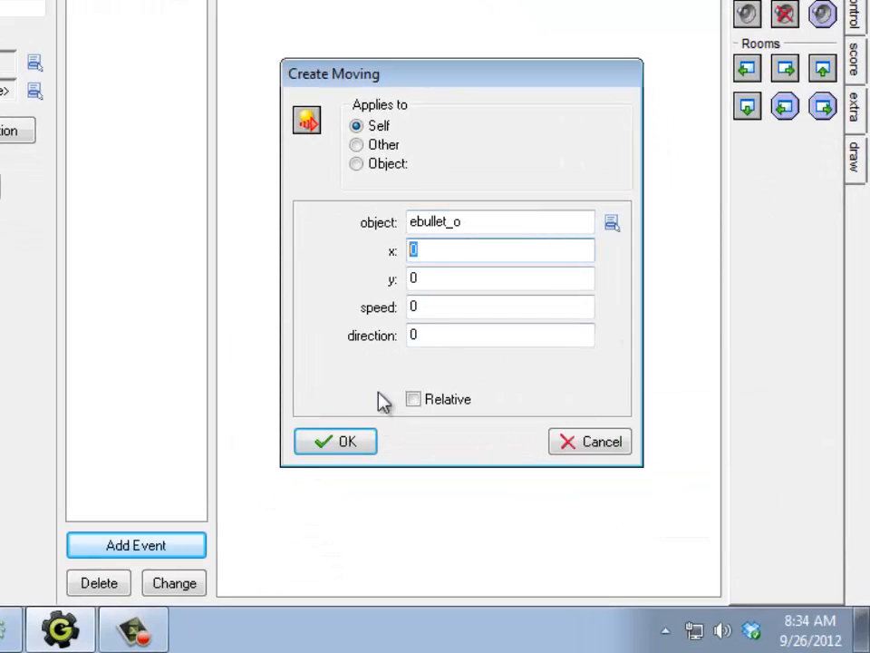
type("x")
key("Tab")
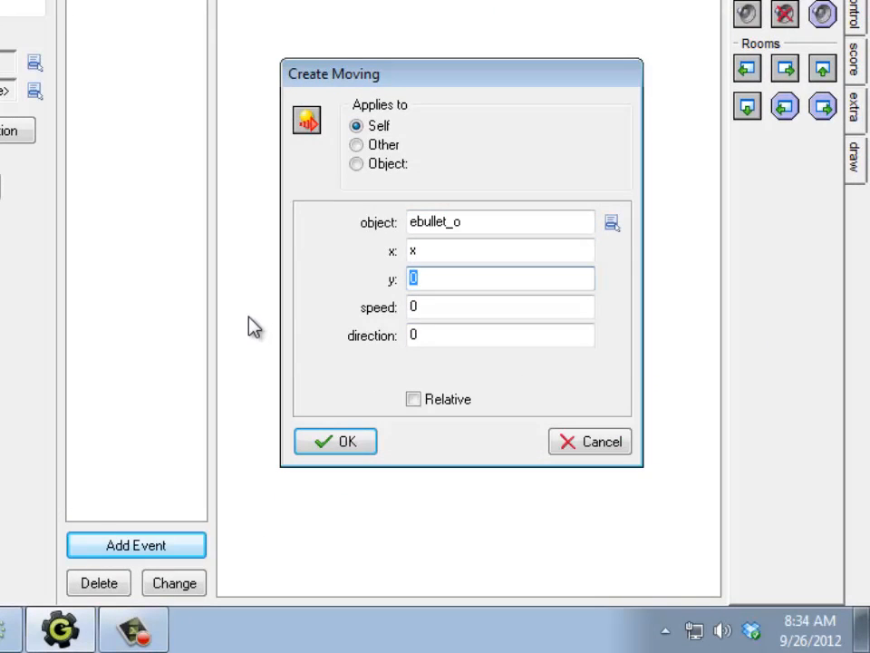
type("y")
left_click(472, 248)
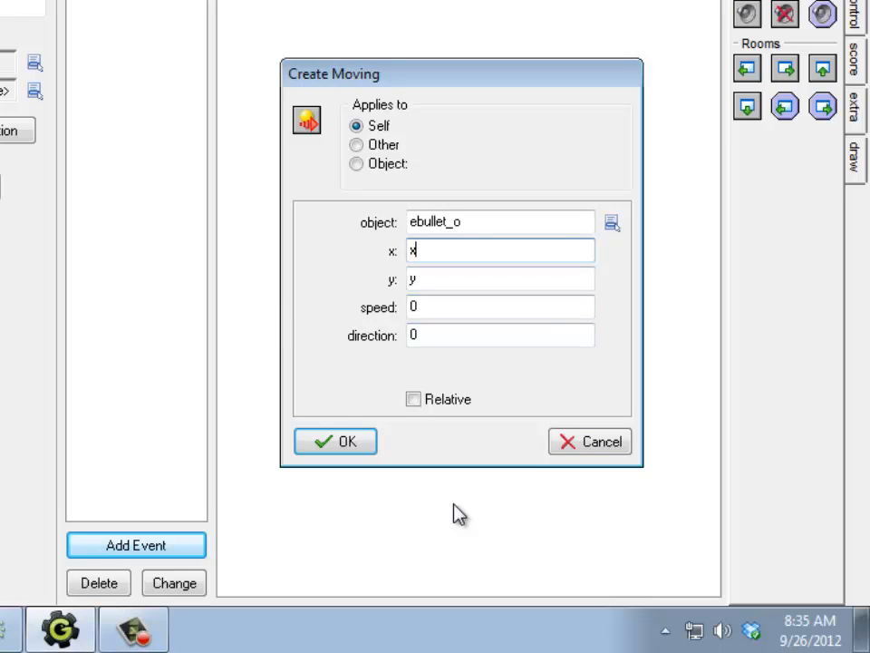
type("-15")
left_click_drag(441, 253, 424, 258)
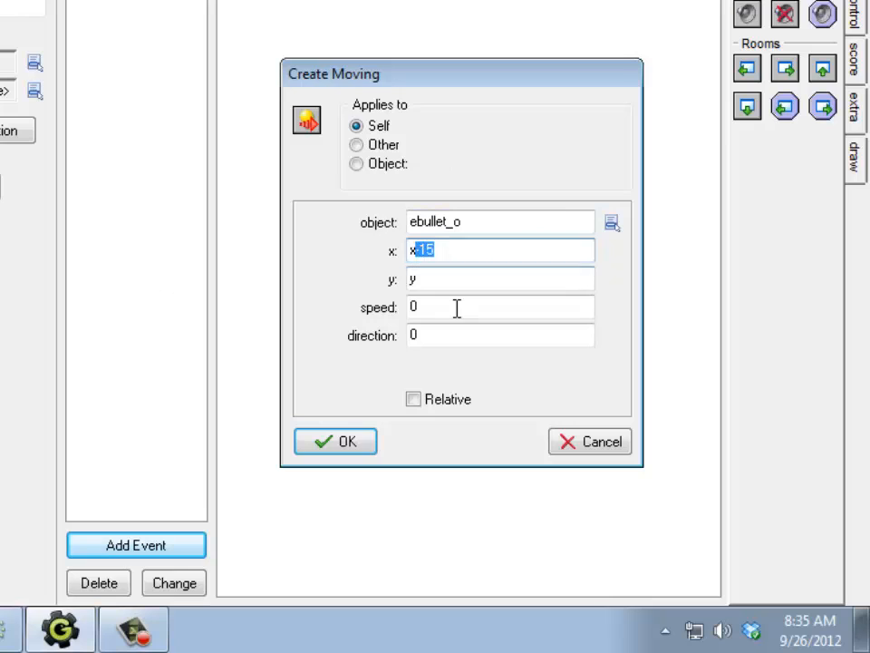
- Set the moving ebullet_o instance's speed to 10 and direction to 270, and accept the action
left_click_drag(456, 308, 395, 315)
type("1")
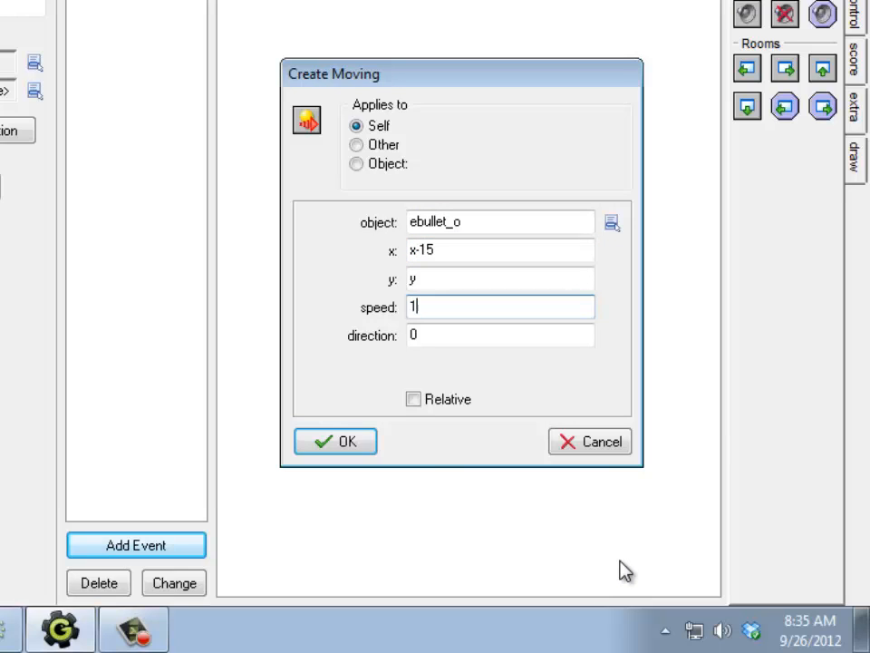
type("0")
key("Tab")
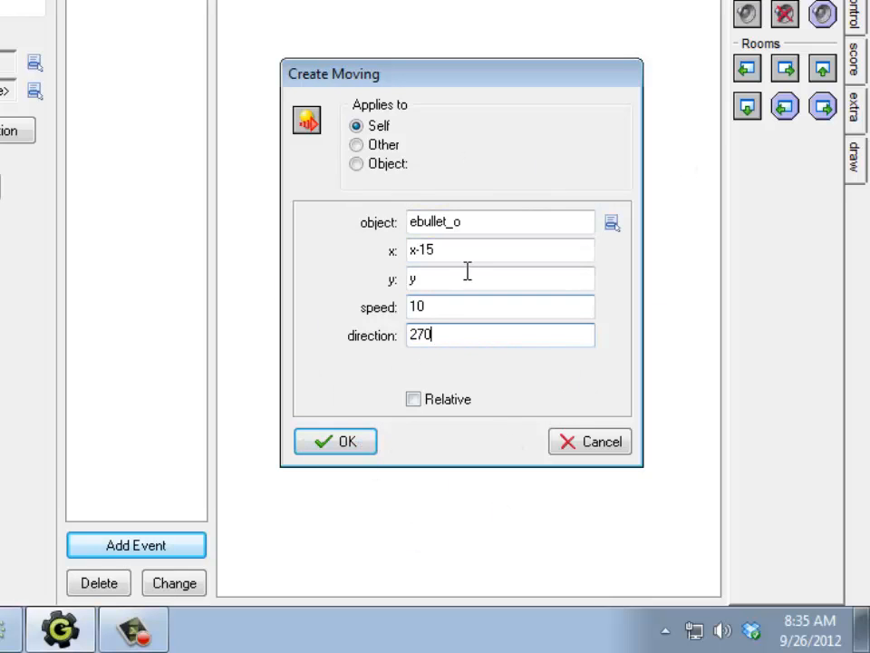
left_click(418, 252)
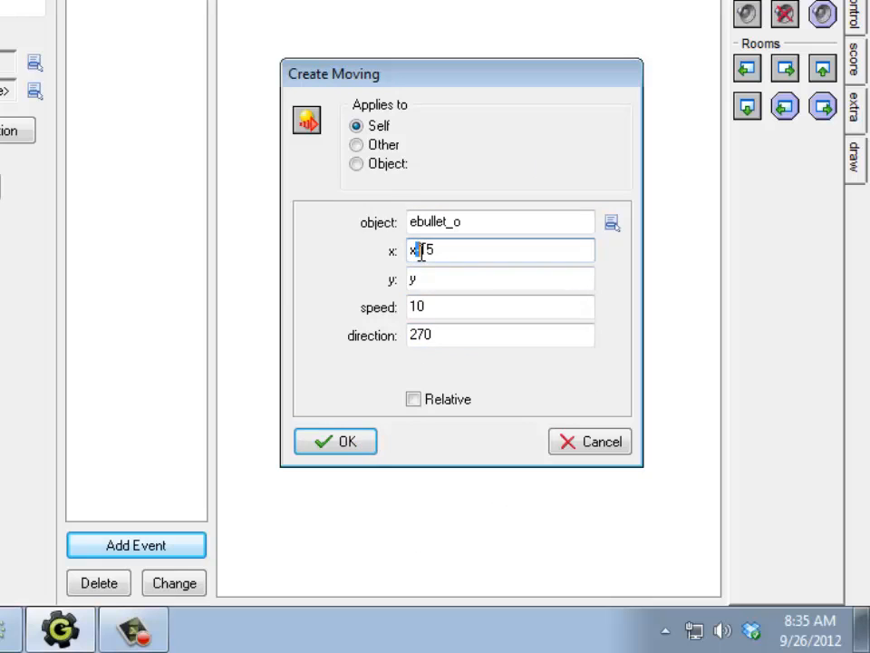
left_click(349, 441)
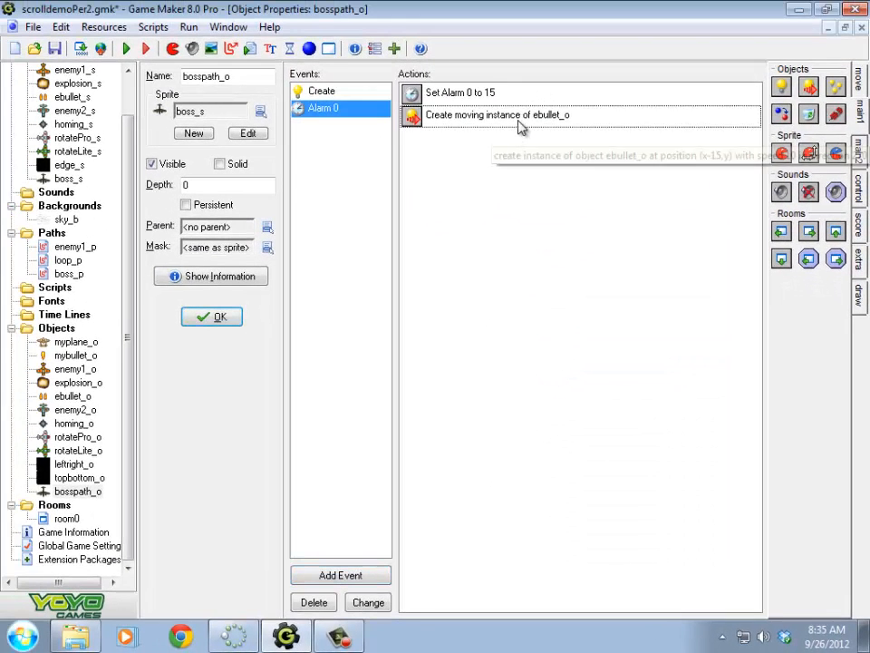
- Duplicate the Create Moving action in the Alarm 0 event and set the copy's x to x+15
left_click(519, 124)
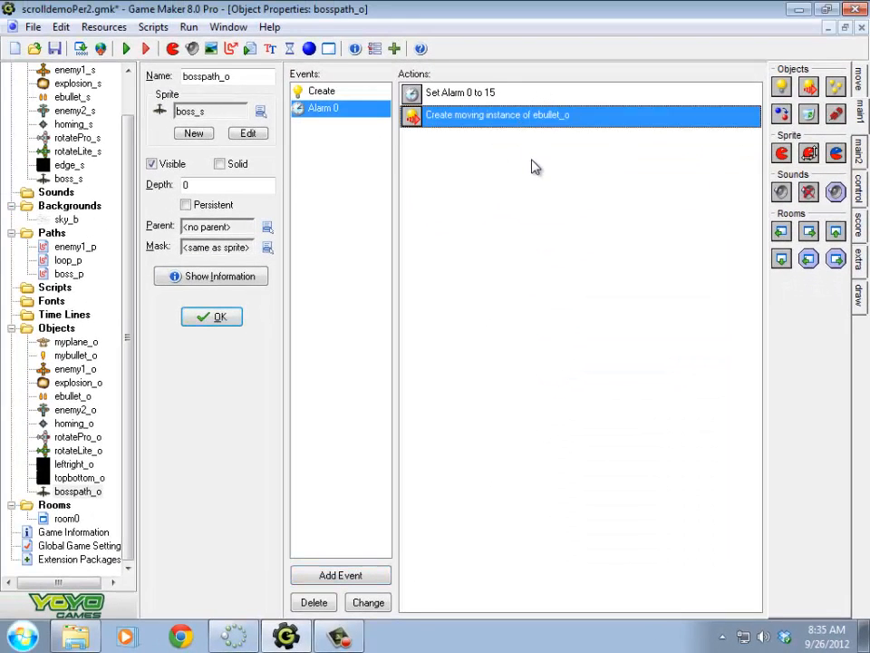
key("ctrl+v")
left_click(483, 116)
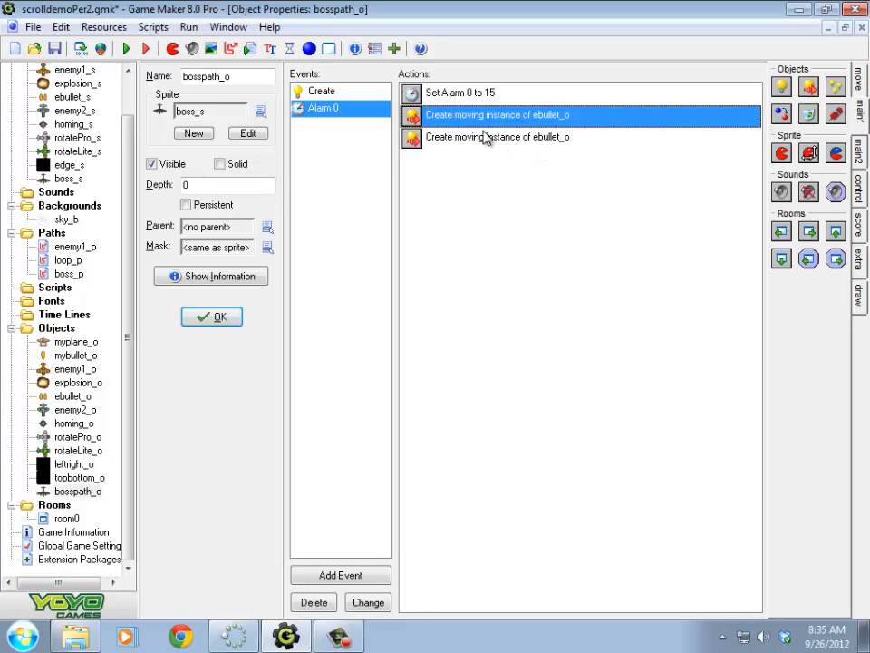
double_click(486, 138)
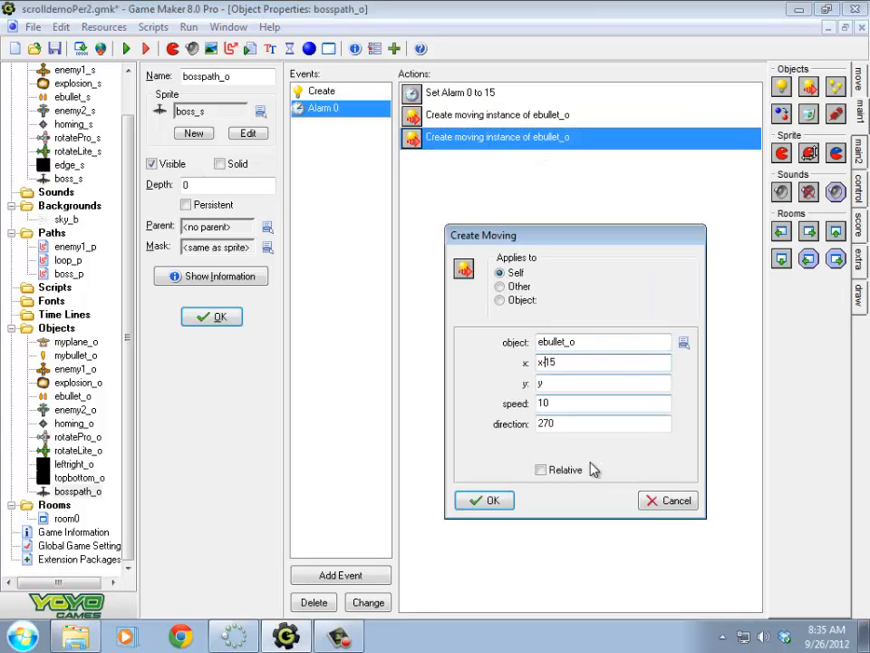
type("+")
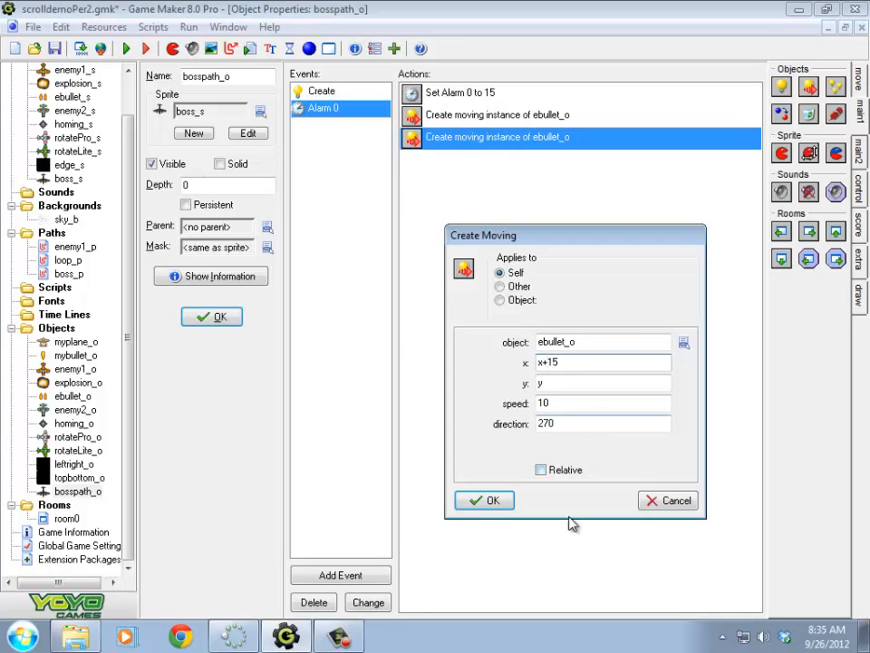
left_click(484, 500)
- Check the settings of both Create Moving actions in bosspath_o's Alarm 0 event
double_click(513, 137)
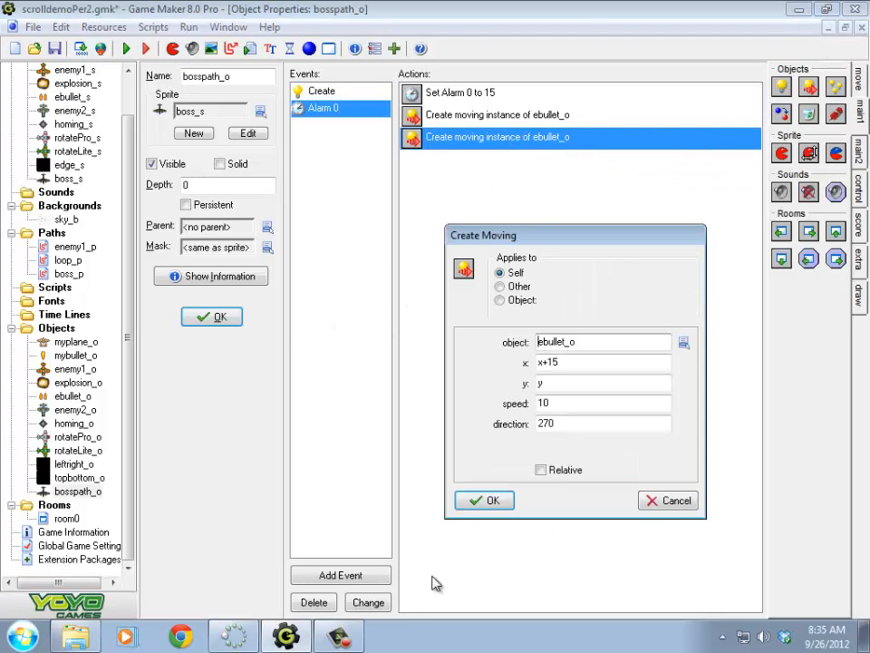
left_click(484, 501)
double_click(497, 115)
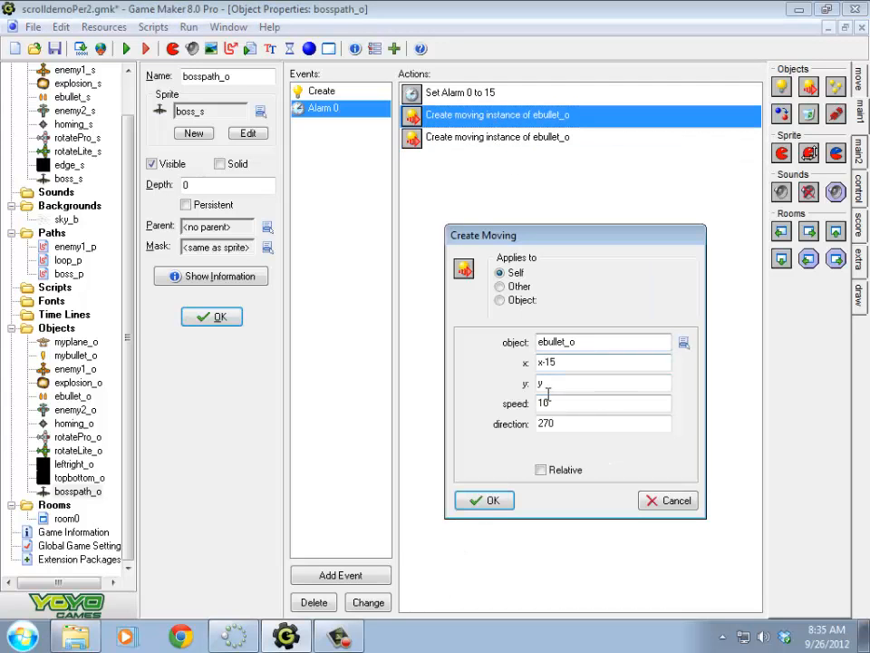
left_click(485, 500)
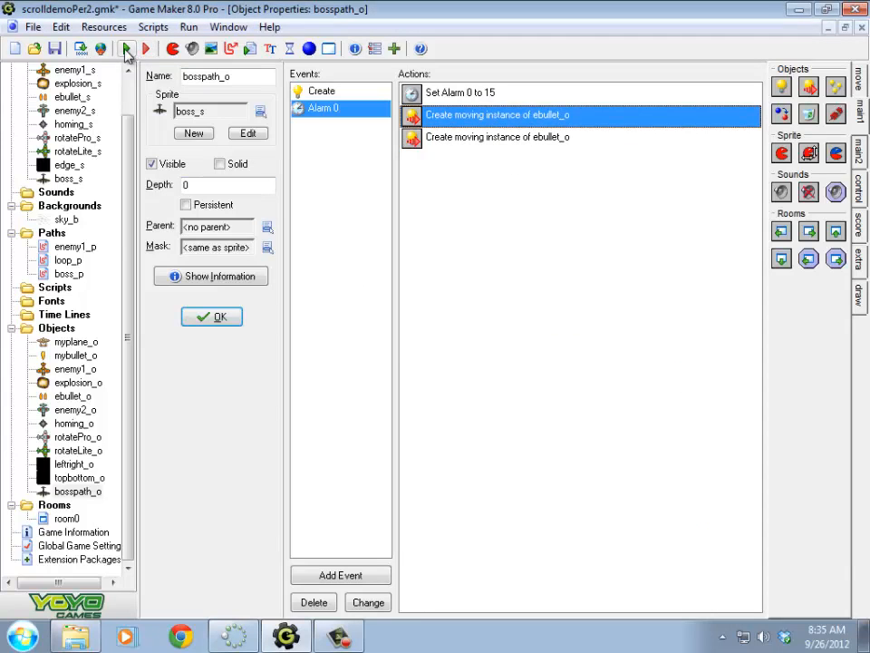
- Run the game to test the boss plane's bullets, close it, and review the two bullet actions
left_click(126, 50)
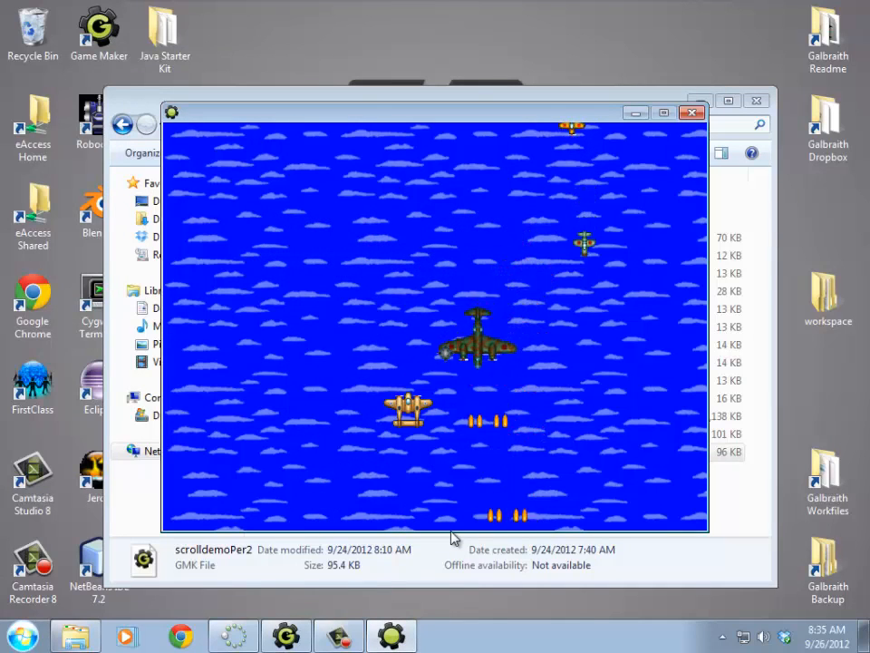
left_click(695, 114)
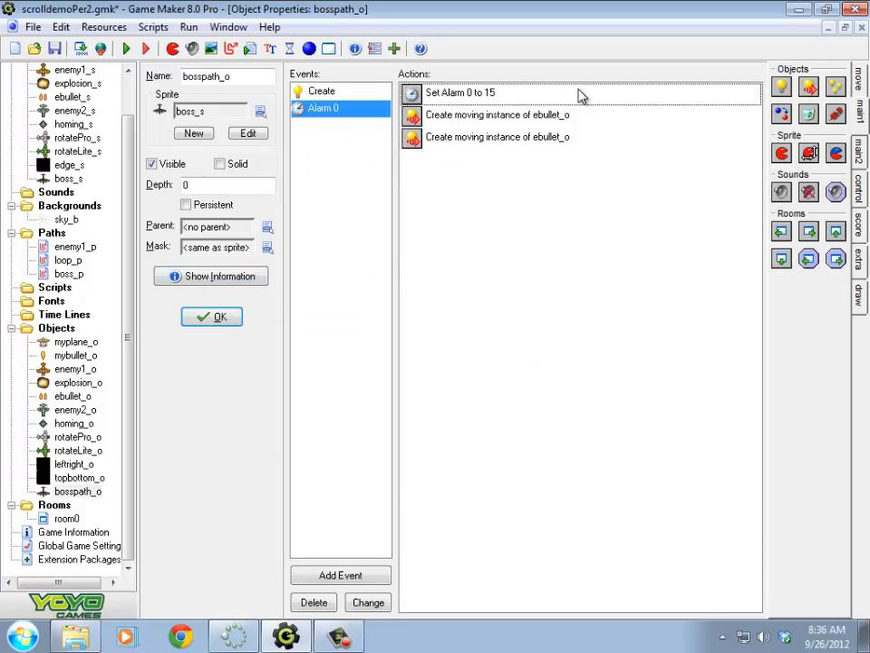
left_click(527, 122)
left_click(520, 139)
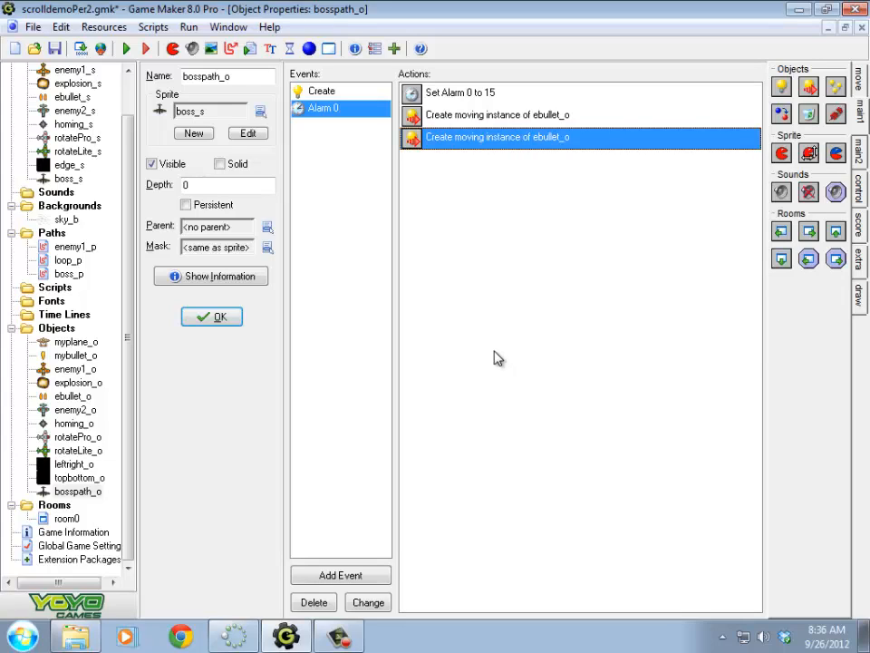
- Create a new object named bosshoming_o and assign it the boss_s sprite
right_click(56, 318)
left_click(56, 328)
right_click(56, 328)
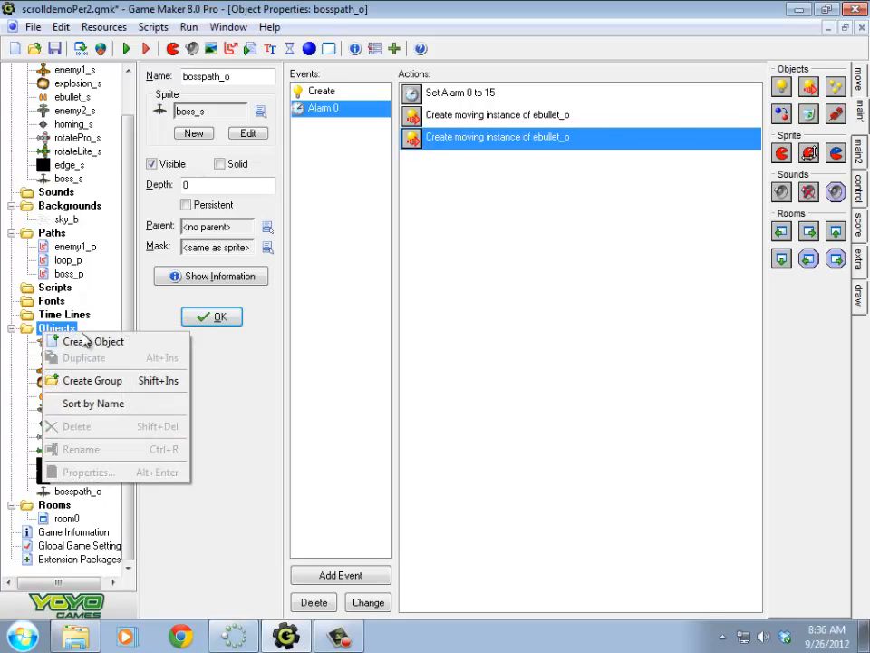
left_click(80, 340)
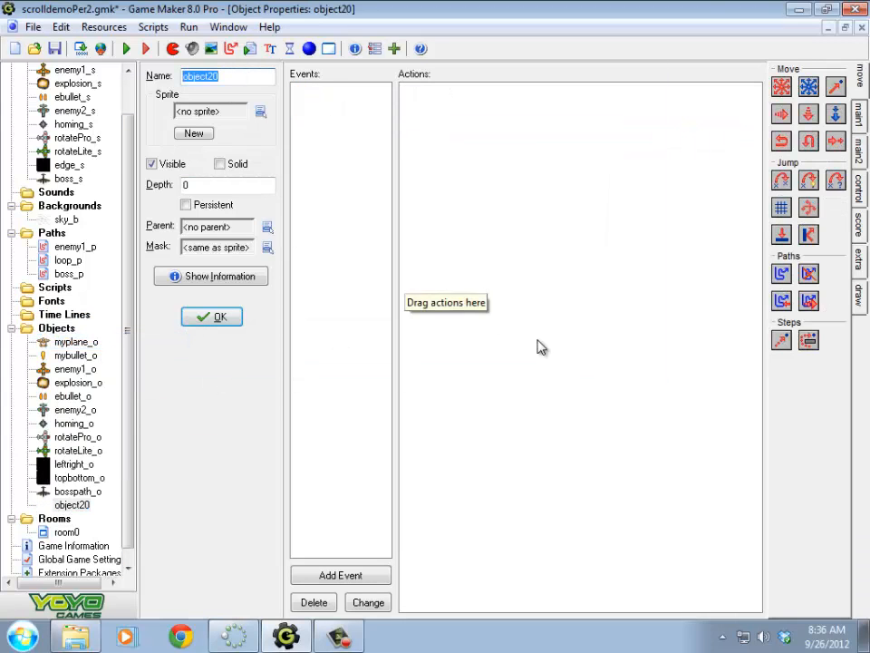
type("bosshoming_o")
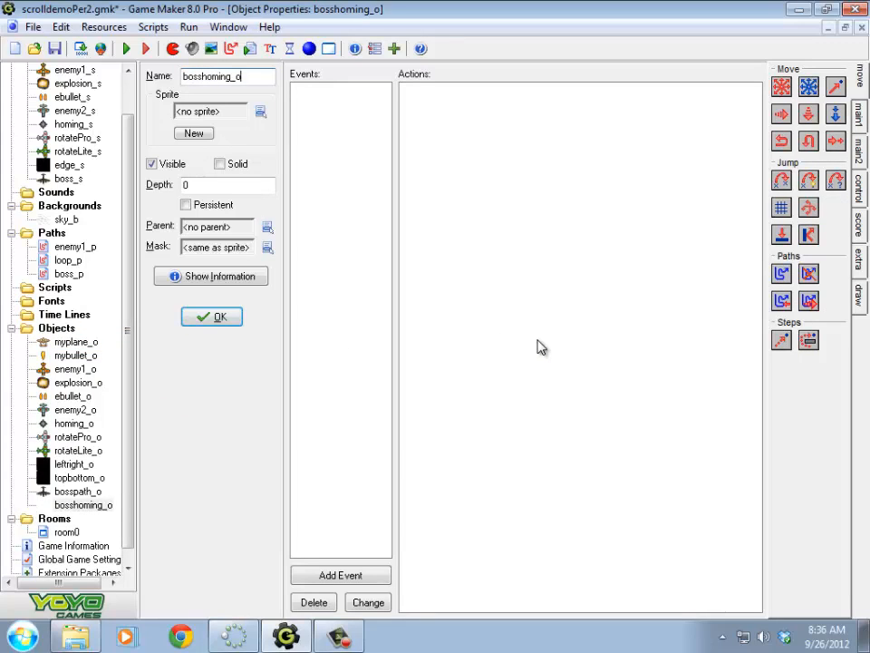
left_click(260, 110)
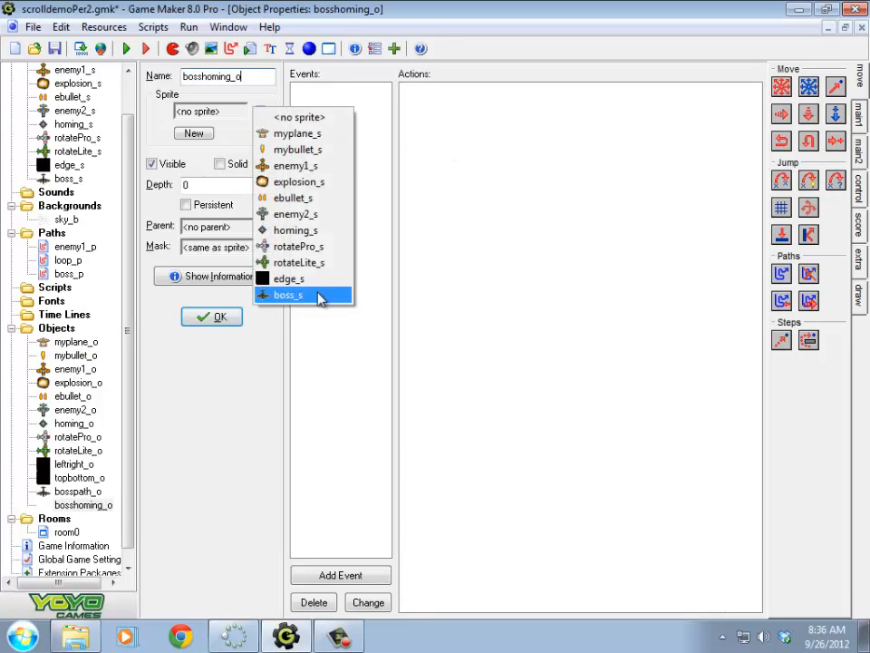
left_click(304, 295)
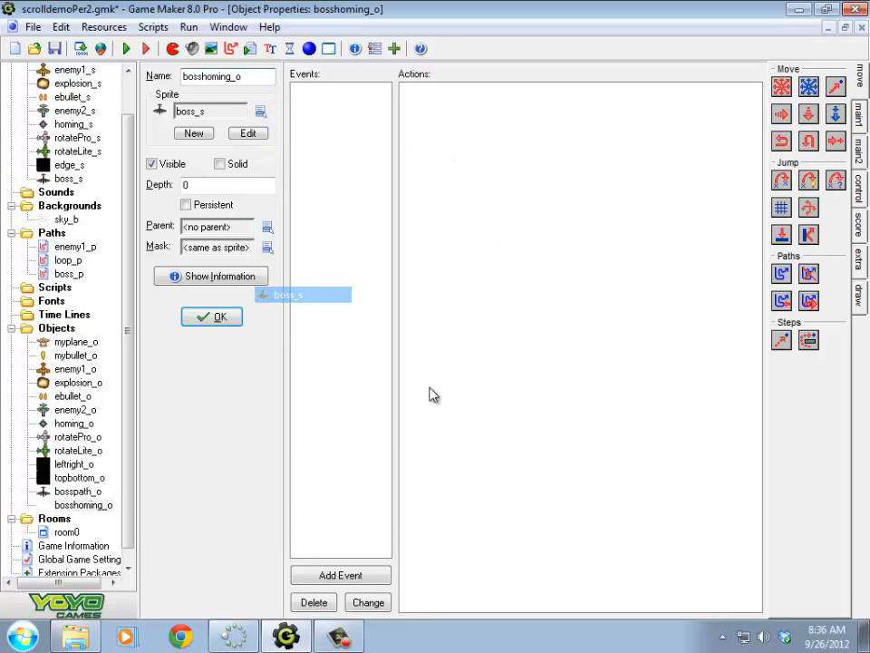
- Add an End of path event to the bosspath_o object
left_click(81, 492)
double_click(81, 493)
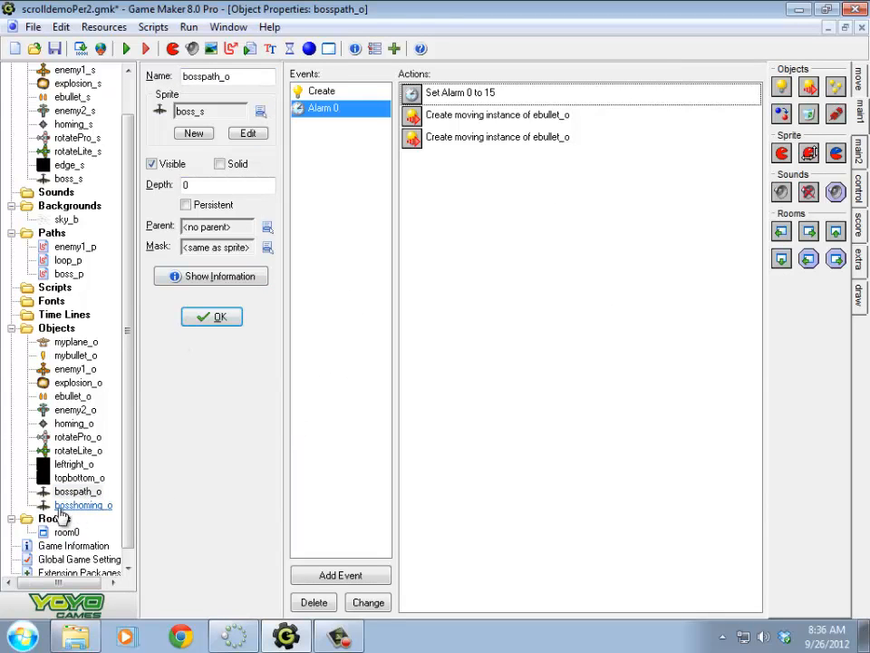
left_click(367, 575)
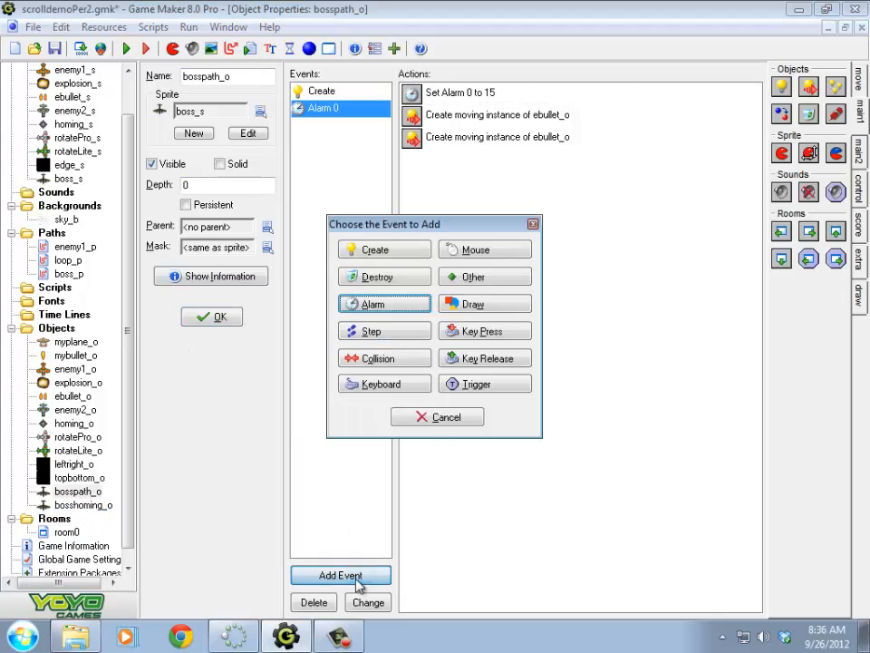
left_click(485, 286)
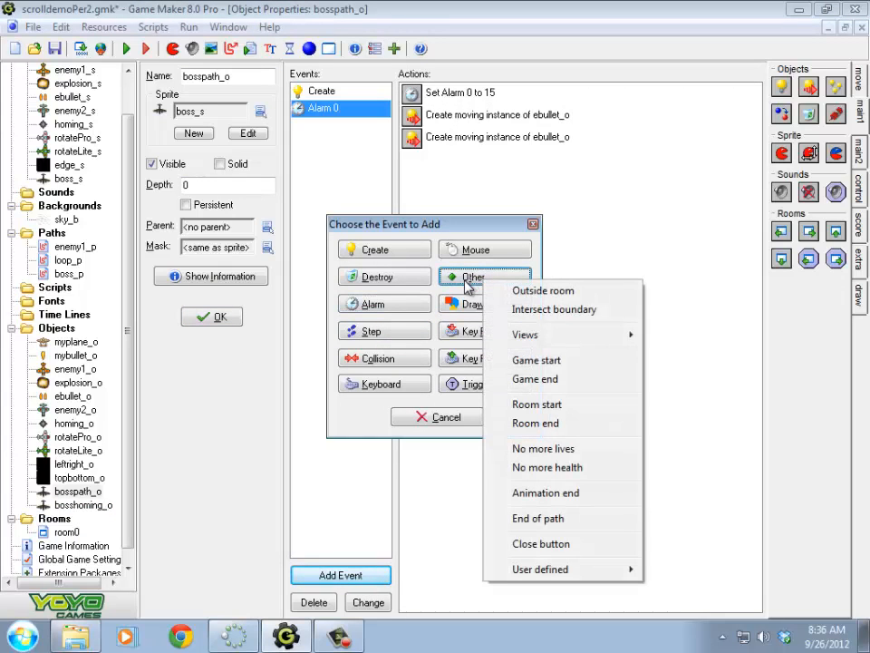
left_click(554, 523)
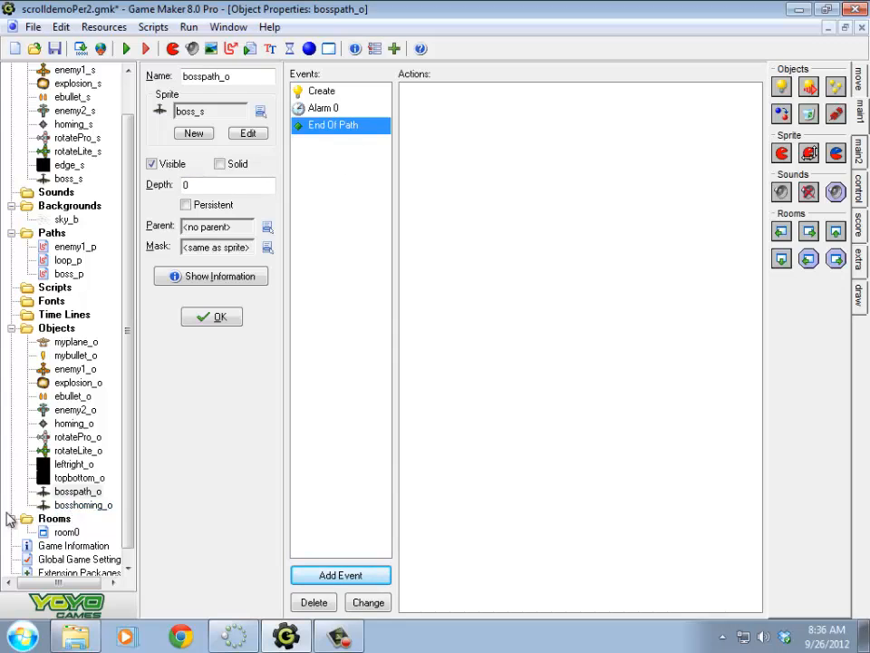
- Add a Change Instance action to the End Of Path event that changes into bosshoming_o, with perform events set to yes
left_click_drag(781, 116, 476, 109)
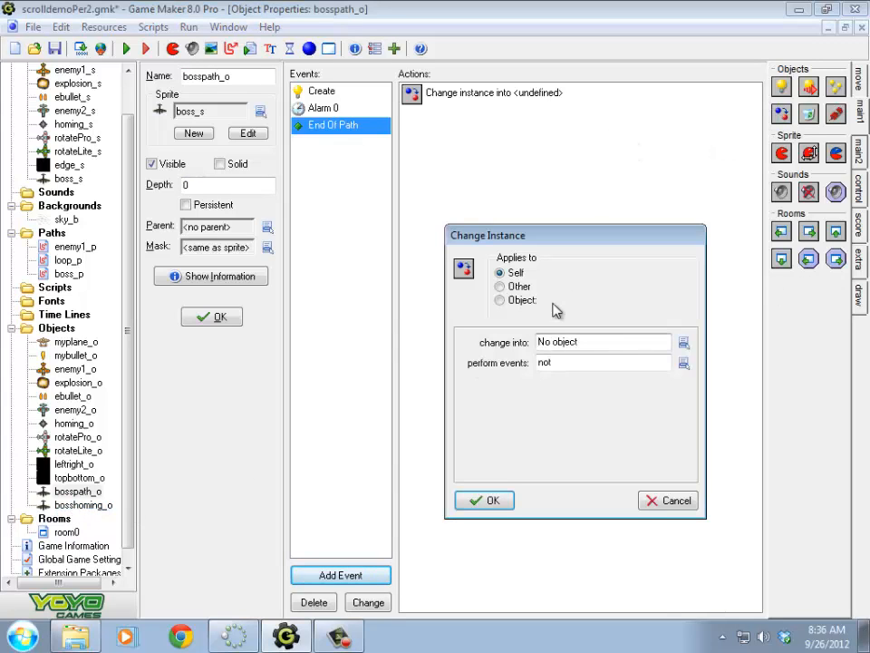
left_click(686, 343)
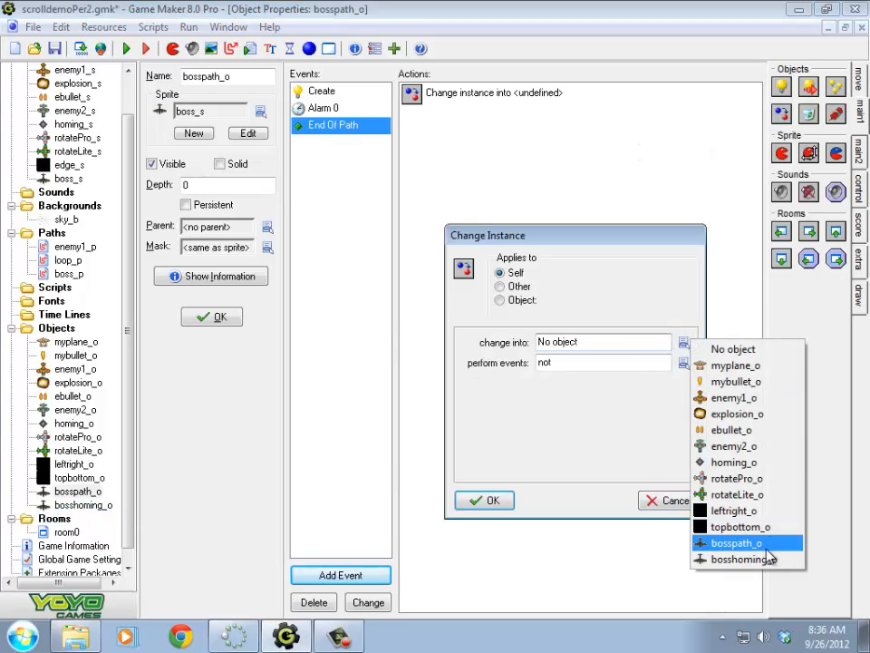
left_click(769, 561)
left_click(575, 362)
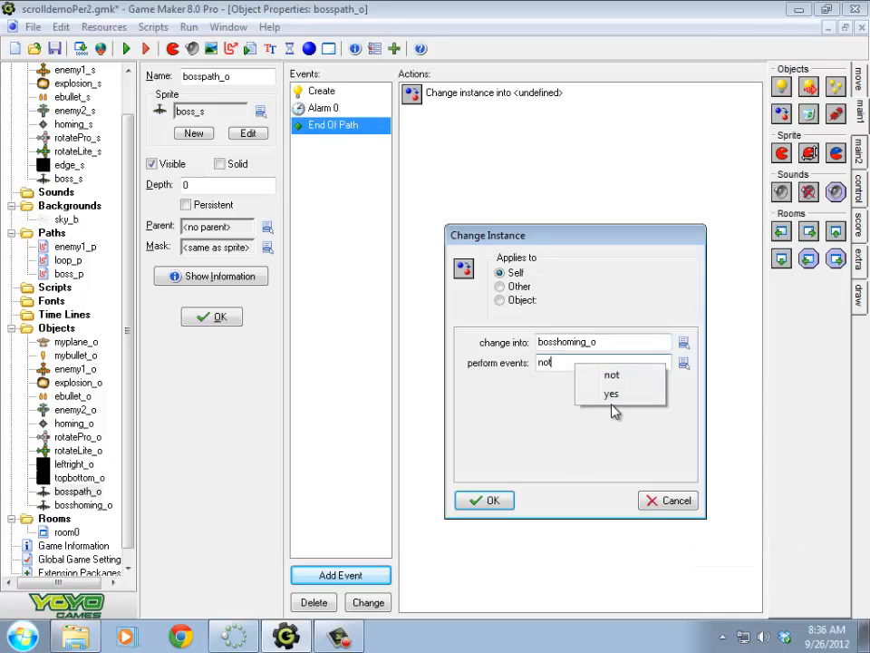
left_click(613, 395)
left_click(492, 500)
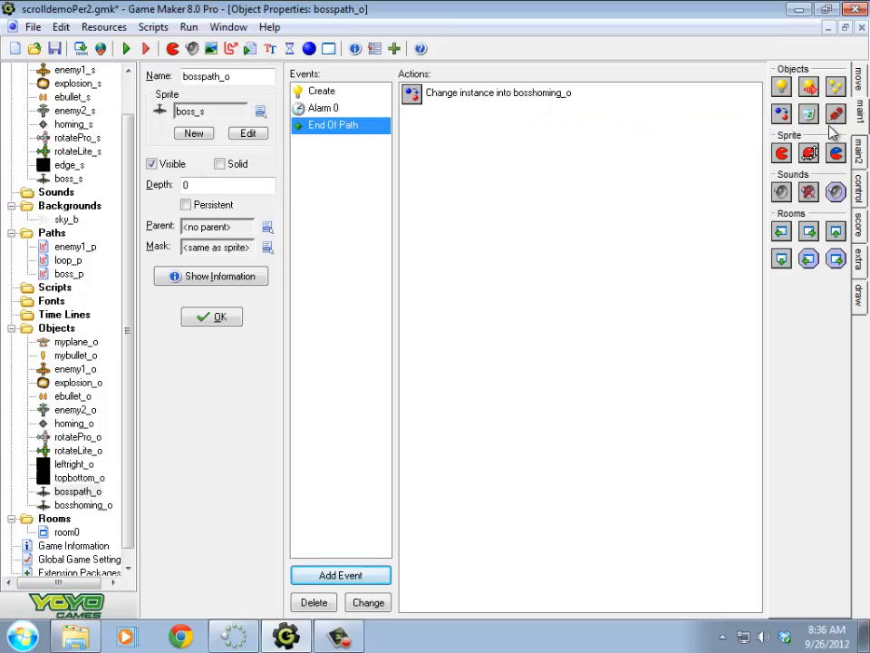
- Insert an End Path action applied to Self above the Change Instance action in bosspath_o's End Of Path event
left_click(859, 83)
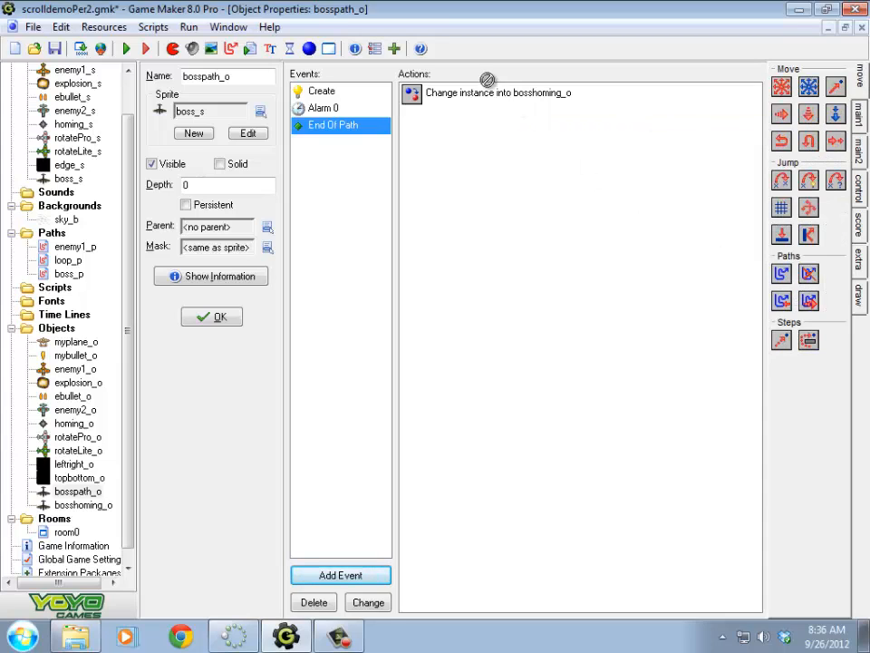
left_click_drag(470, 86, 470, 87)
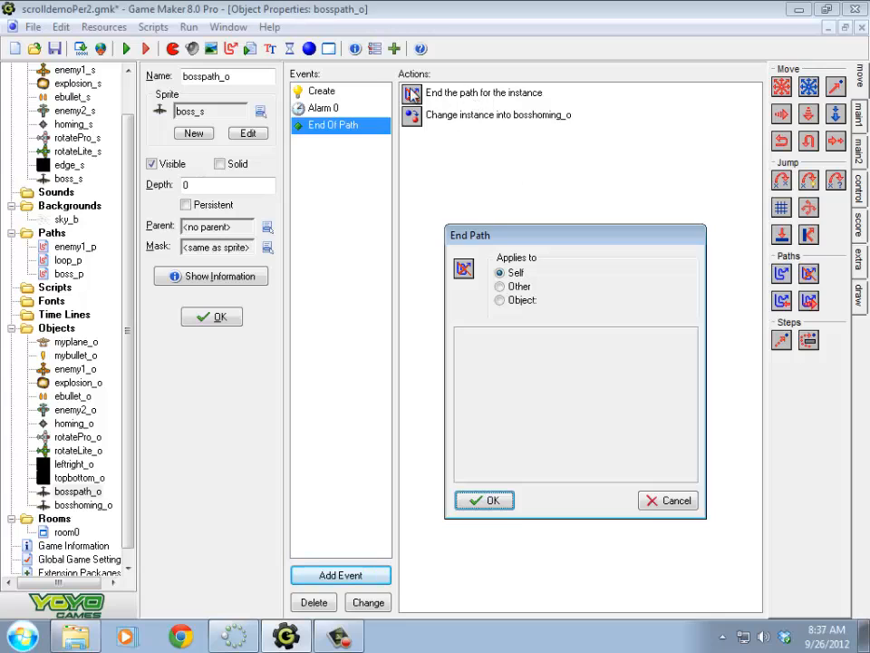
left_click(510, 497)
double_click(492, 91)
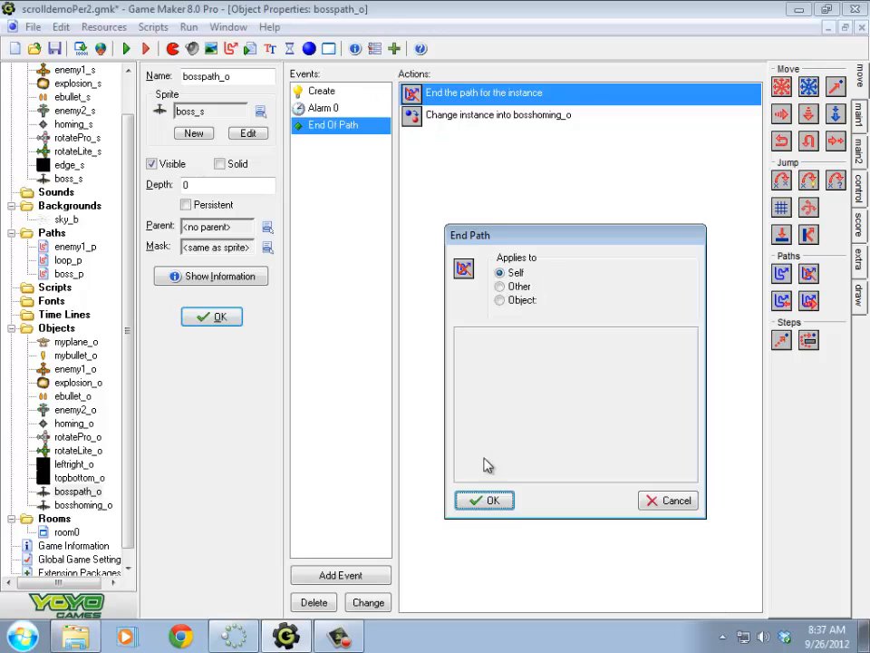
left_click(494, 502)
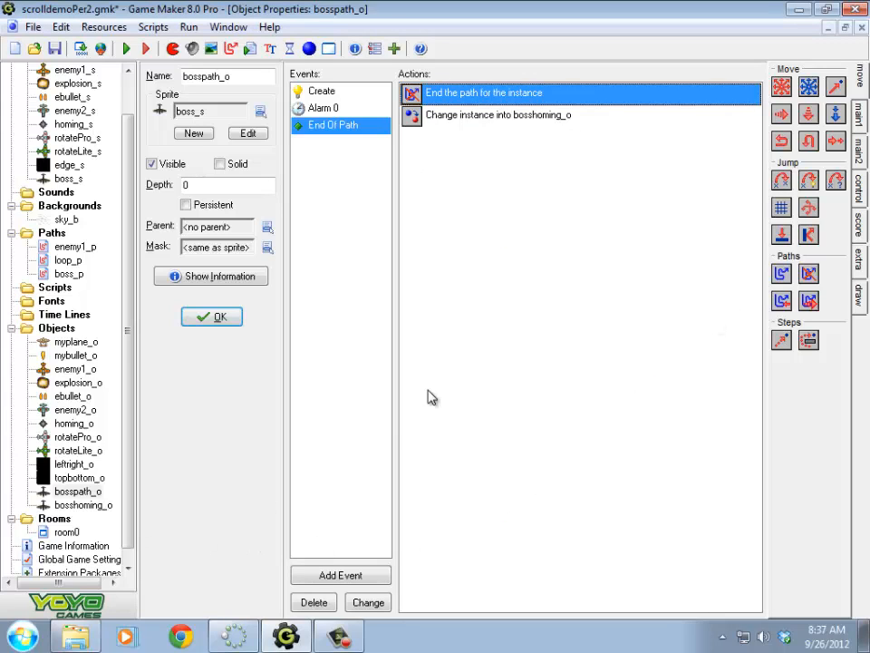
- Add a Create event to bosshoming_o with an action setting Alarm 0 to 30 steps
double_click(68, 504)
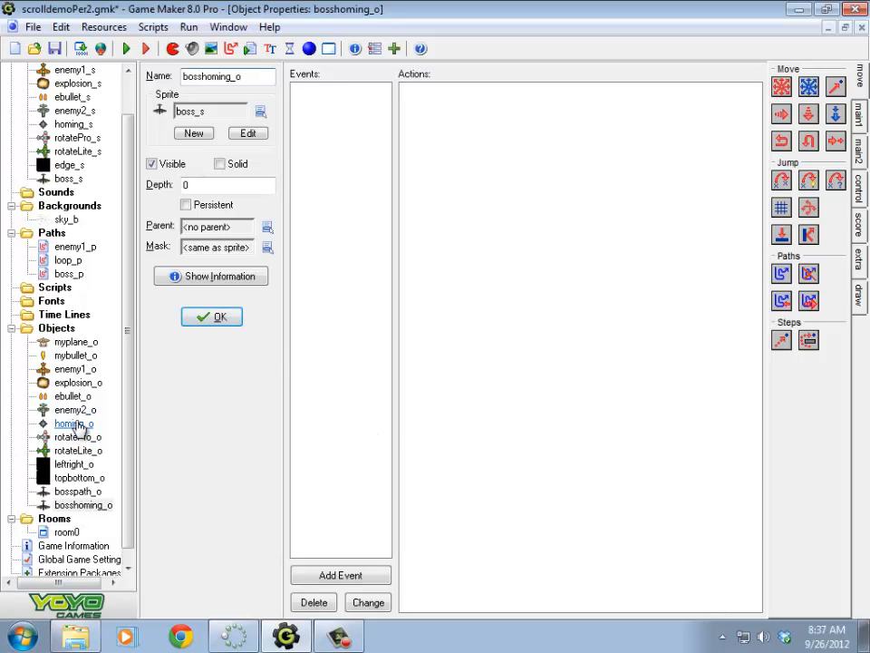
left_click(340, 574)
left_click(376, 254)
left_click(859, 136)
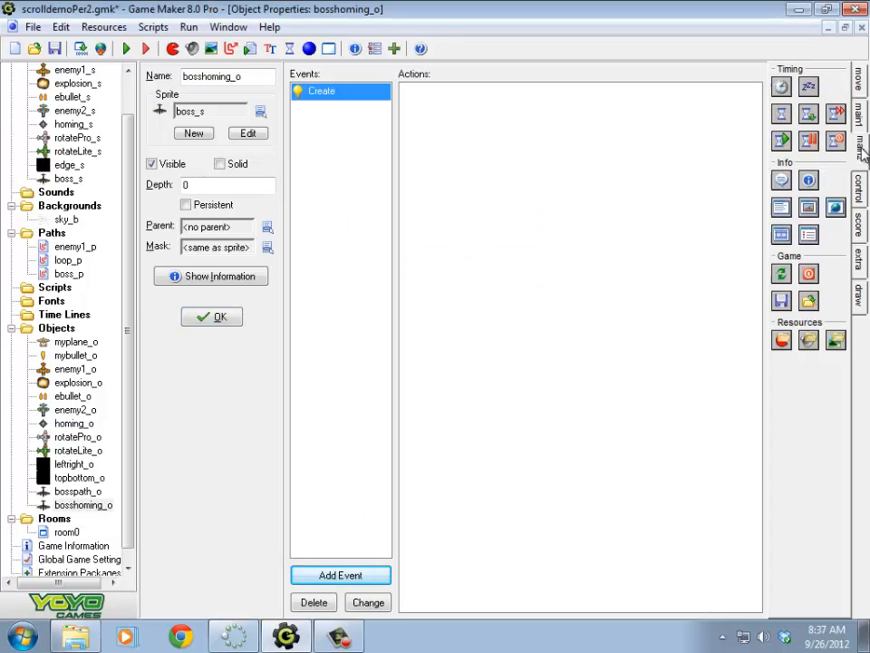
left_click_drag(783, 88, 634, 145)
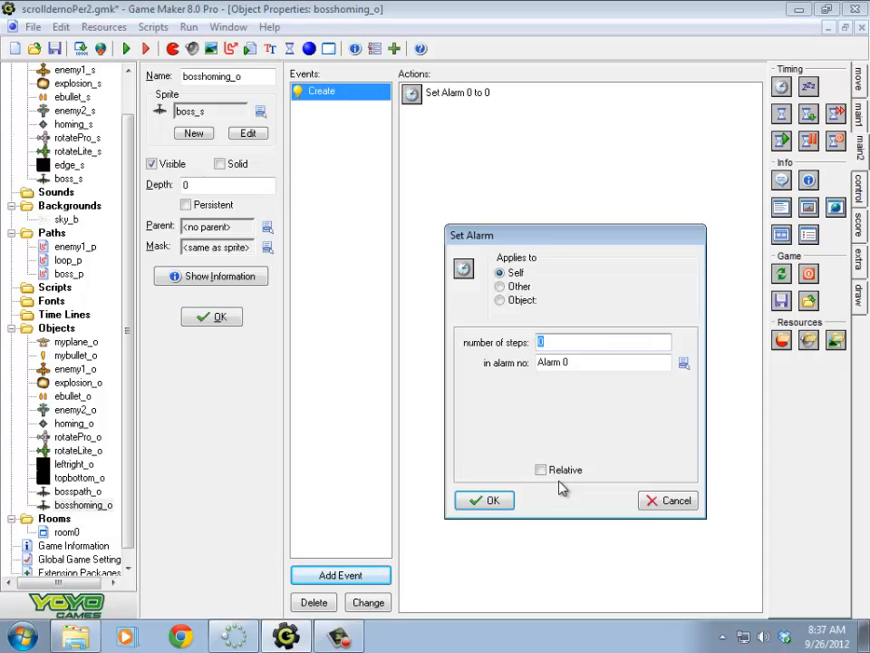
type("30")
left_click(486, 501)
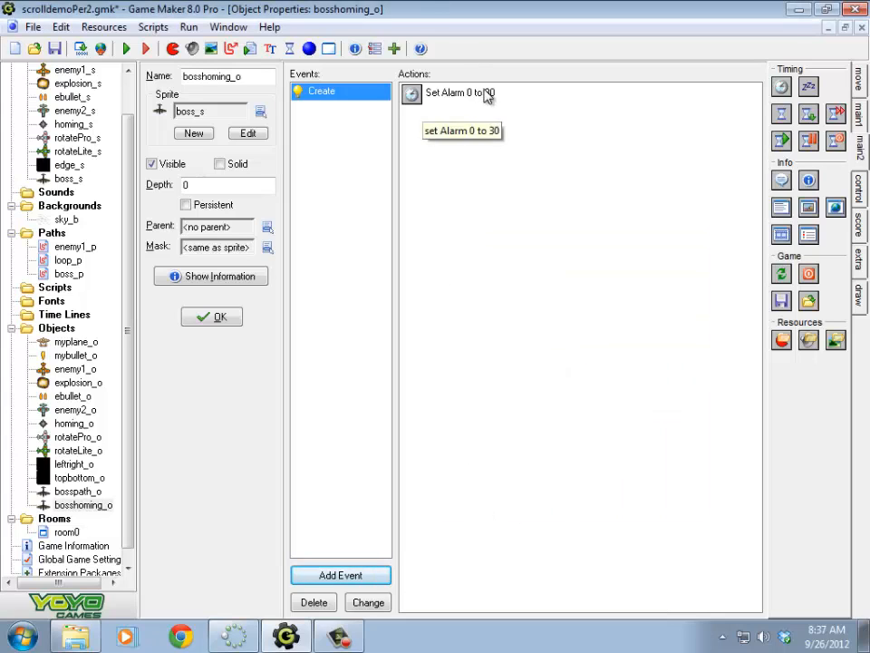
left_click(404, 101)
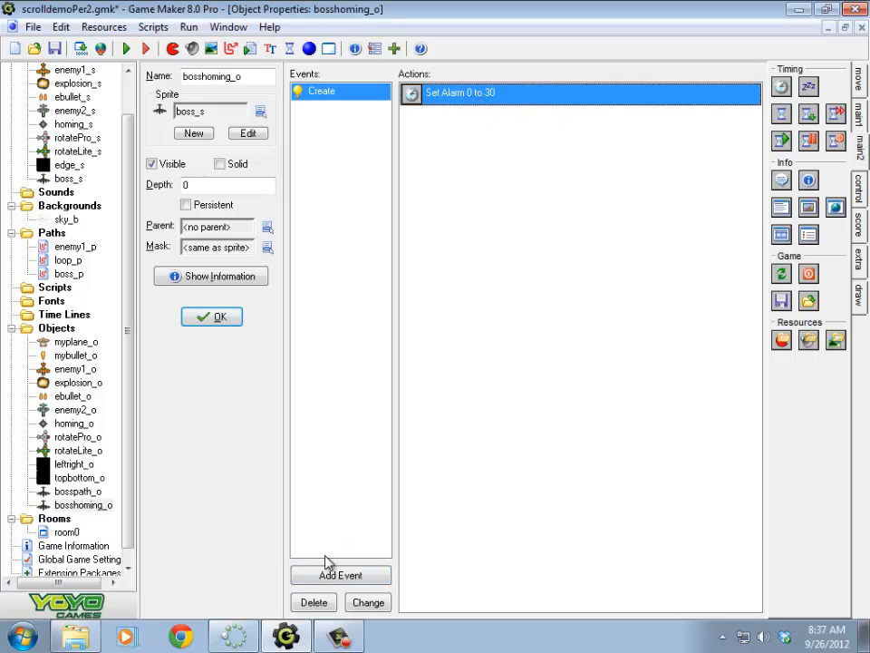
- Add an Alarm 0 event to bosshoming_o with an action resetting Alarm 0 to 30 steps
left_click(352, 574)
left_click(394, 306)
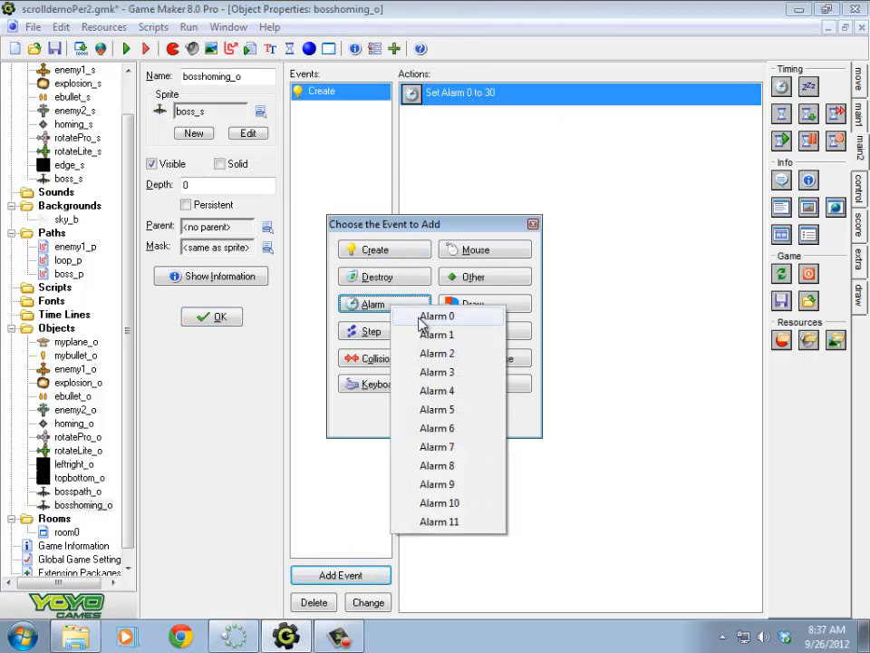
left_click(422, 318)
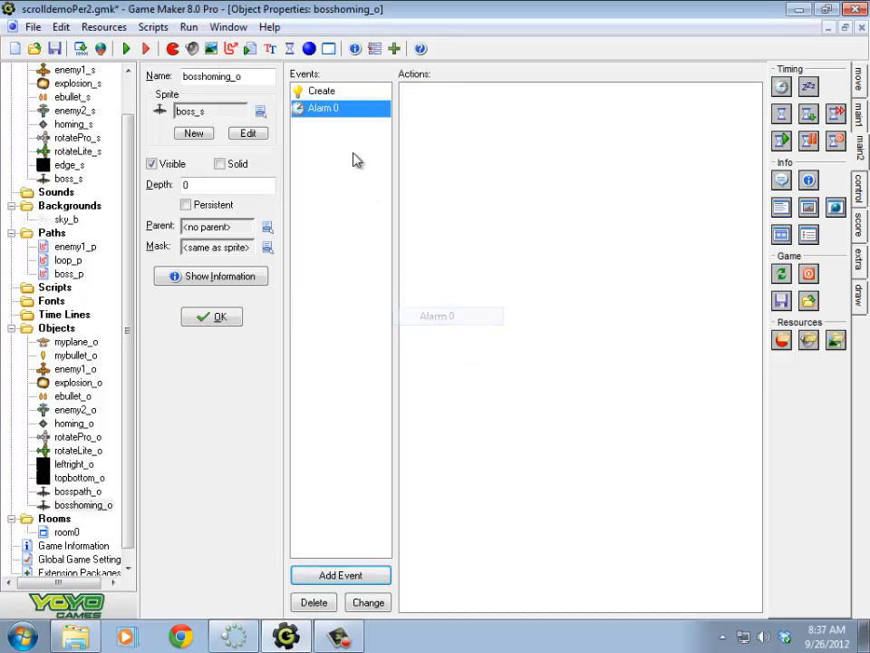
left_click_drag(711, 136, 495, 151)
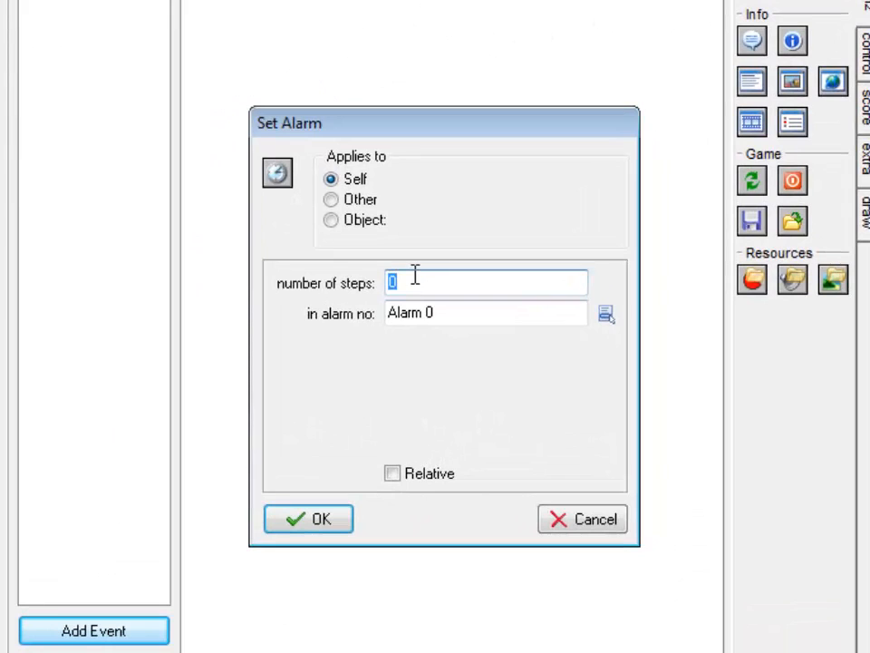
type("30")
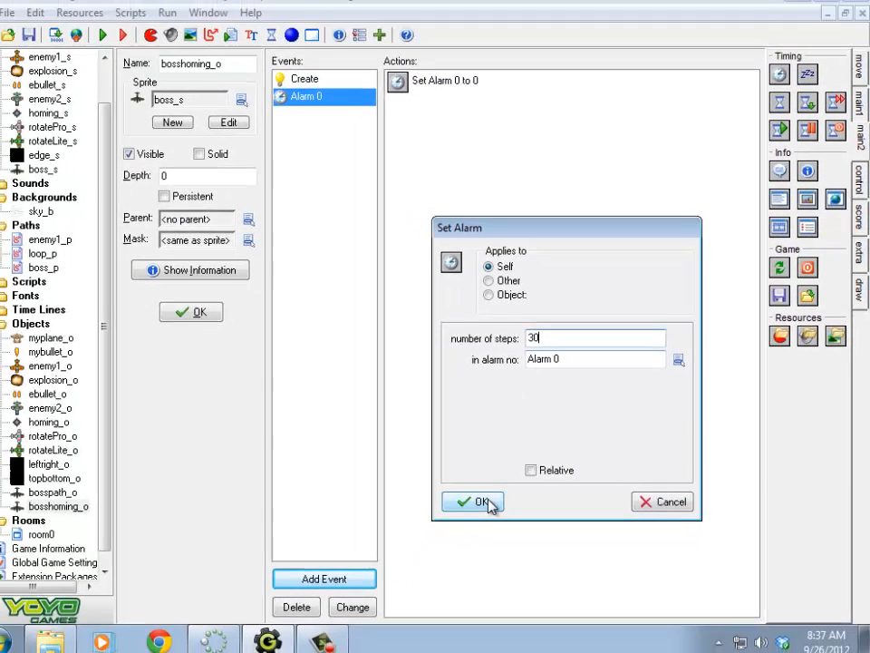
left_click(308, 518)
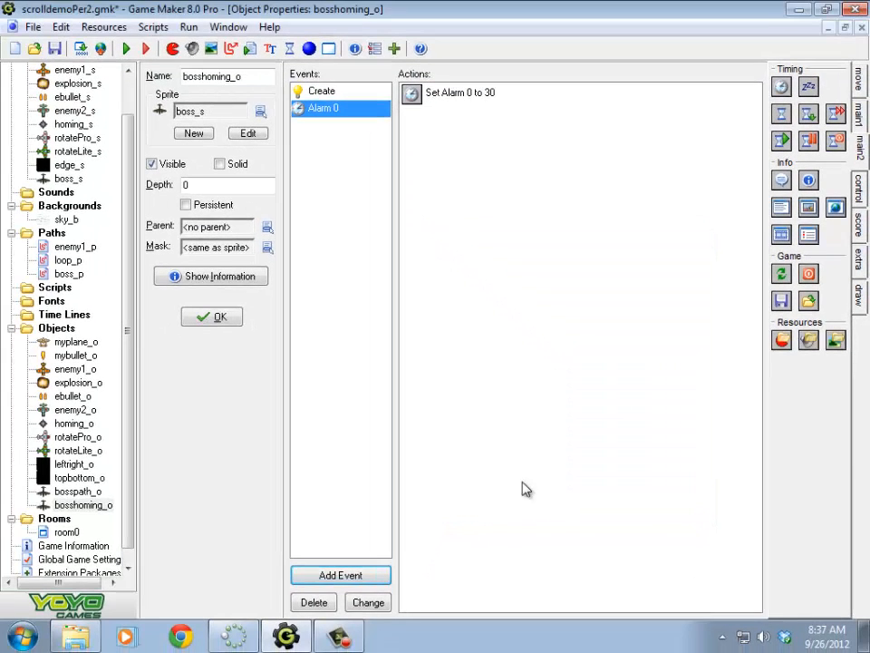
- Add a Create Instance action for homing_o to bosshoming_o's Alarm 0 event, with its position set to x and y
left_click(858, 112)
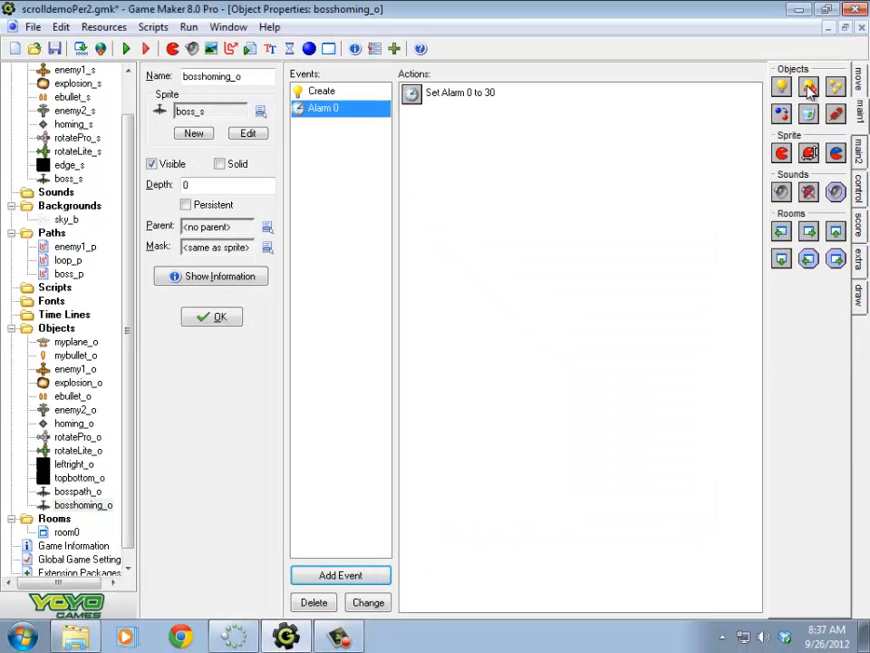
left_click_drag(810, 88, 495, 115)
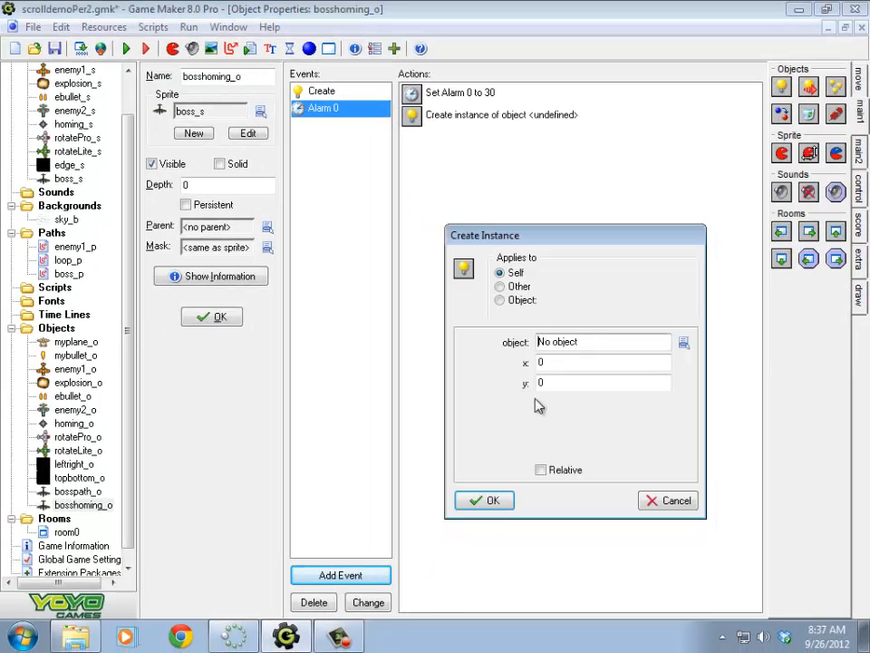
left_click(688, 341)
left_click(725, 459)
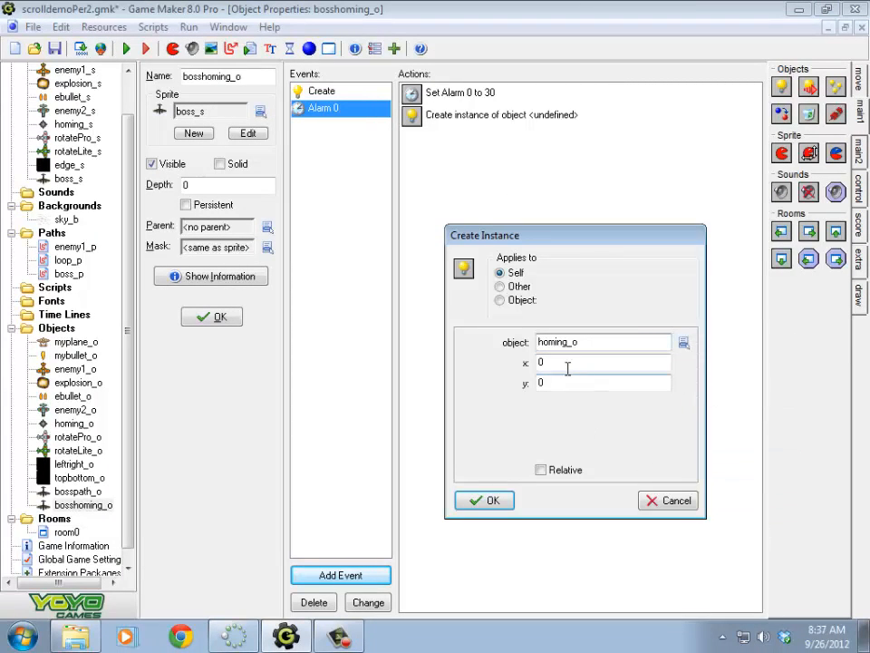
double_click(567, 363)
type("x")
key("Tab")
type("y")
double_click(550, 362)
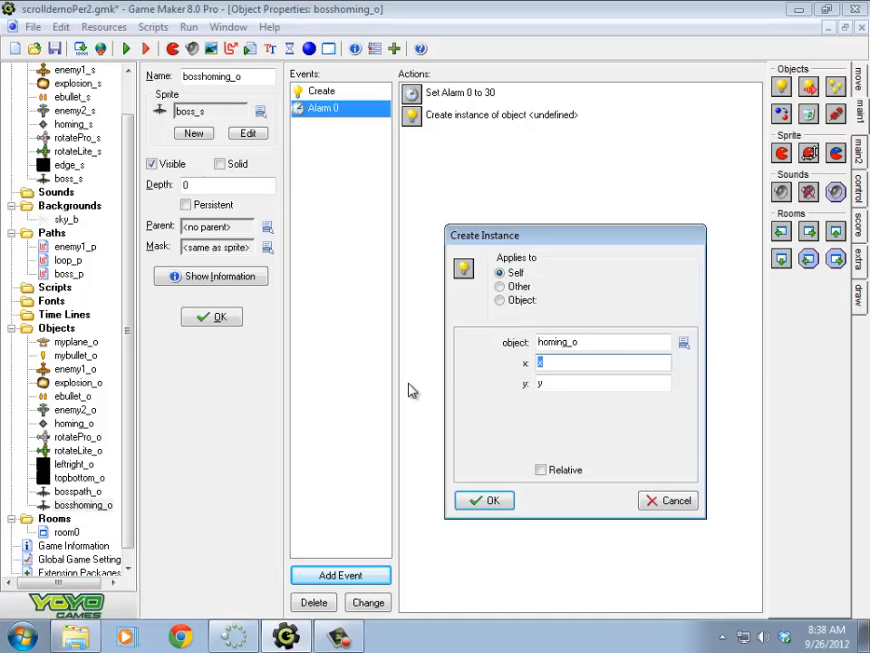
type("self.x")
key("Tab")
type("self.")
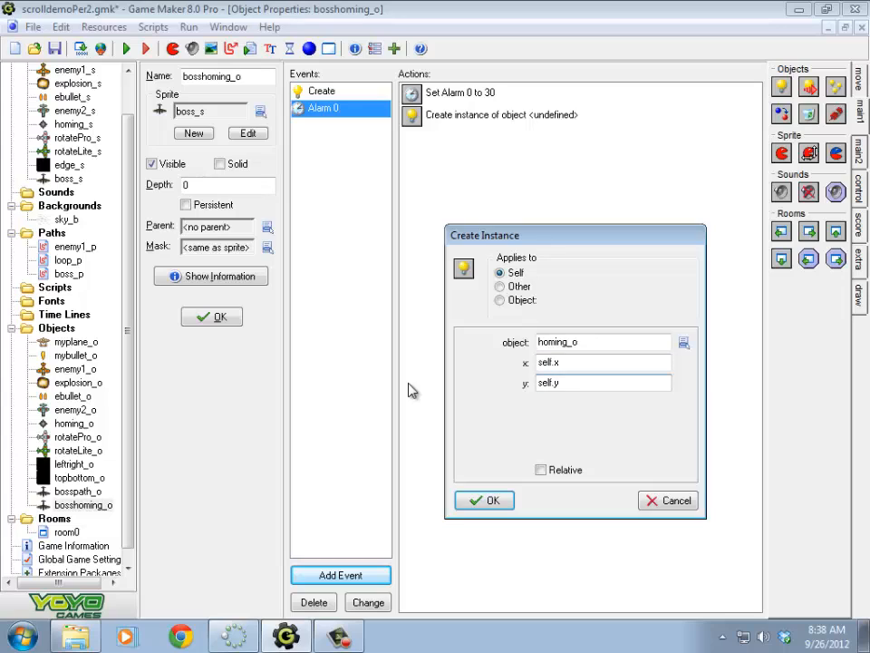
type("y")
key("BackSpace")
key("BackSpace")
key("BackSpace")
key("BackSpace")
key("BackSpace")
key("BackSpace")
type("y")
key("shift+Tab")
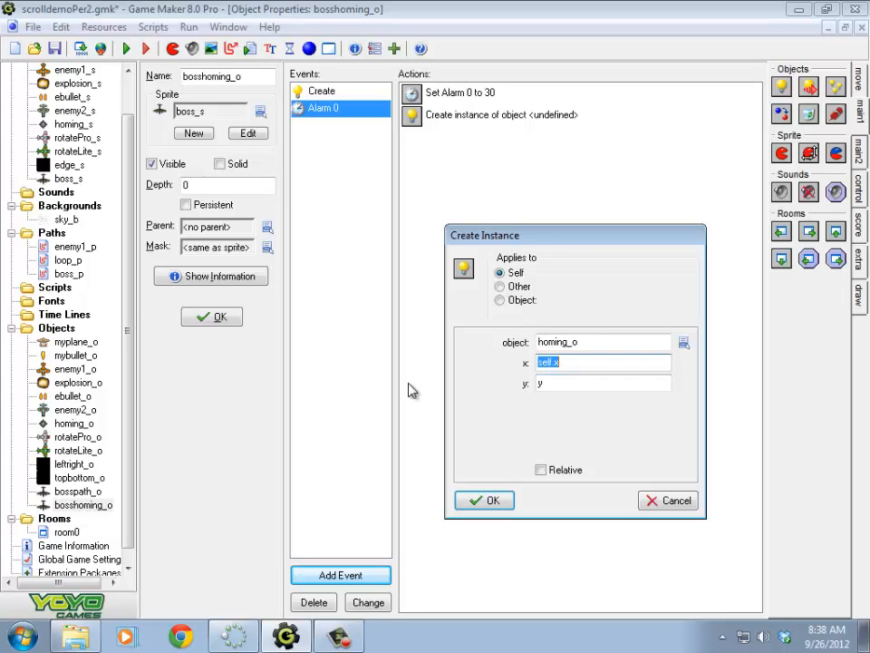
key("Left")
key("BackSpace")
key("BackSpace")
key("BackSpace")
key("BackSpace")
key("BackSpace")
- Accept the homing_o Create Instance action and recheck its settings
left_click(479, 502)
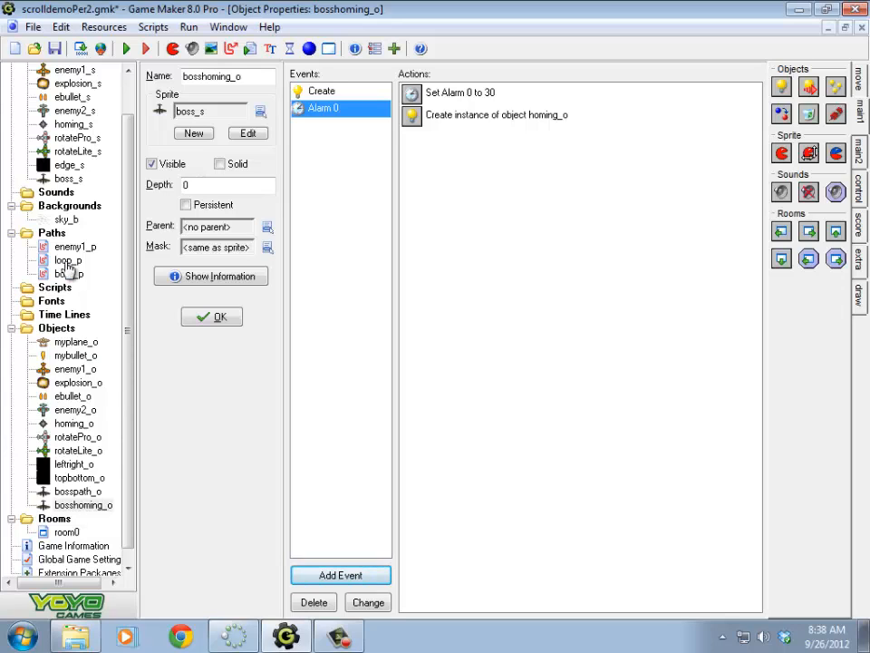
double_click(524, 116)
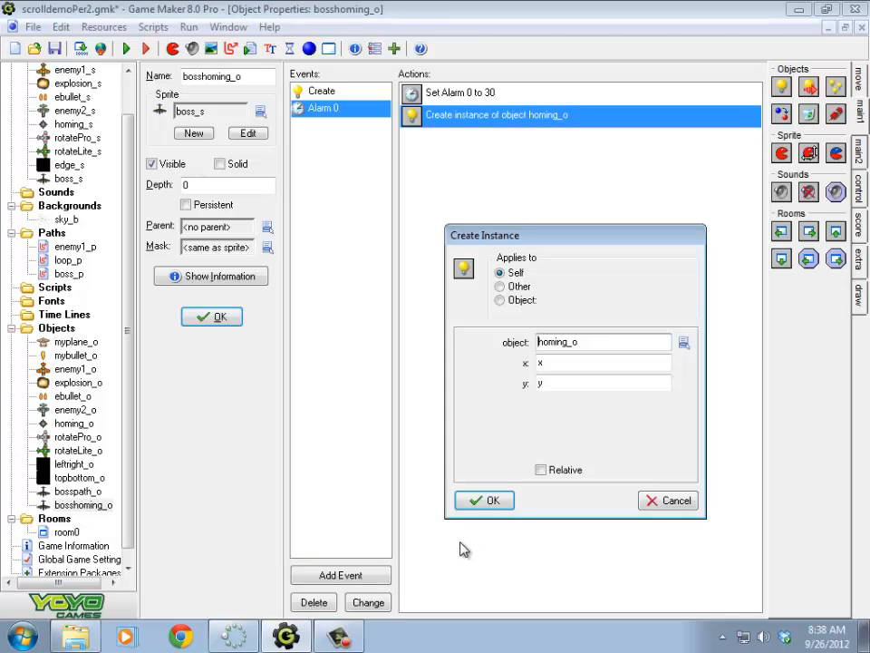
left_click(479, 500)
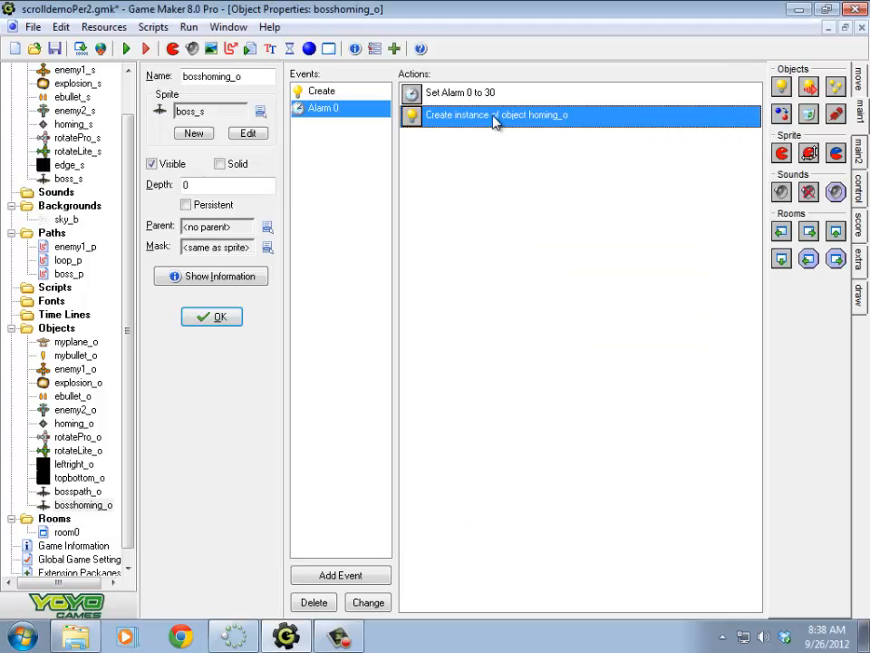
- Insert a Test Instance Count condition above the homing_o creation action, checking that the number of myplane_o is equal to 1
left_click(859, 197)
left_click_drag(781, 113, 463, 109)
left_click(683, 342)
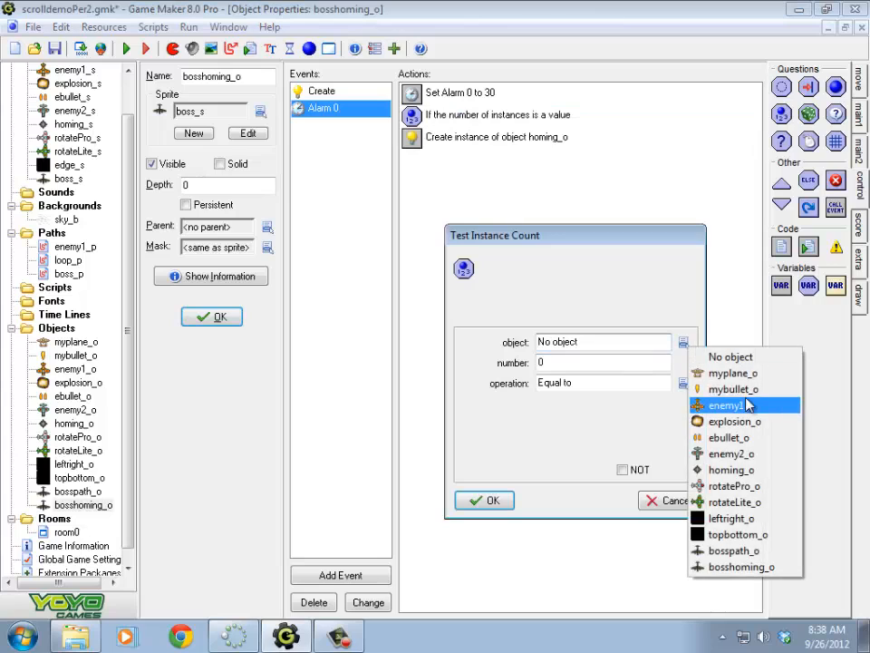
left_click(733, 372)
key("Tab")
type("1")
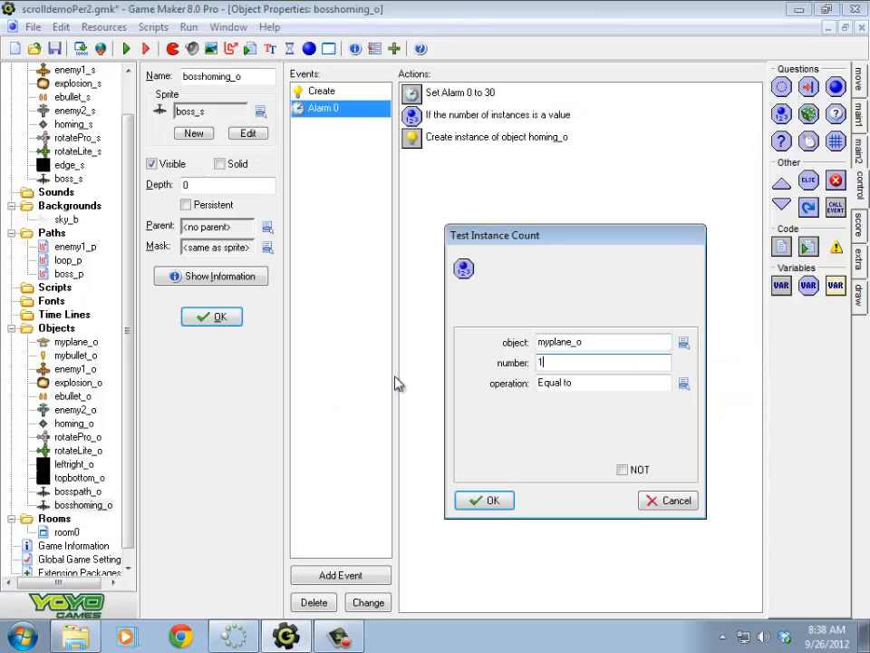
left_click(496, 499)
- Enclose the homing_o creation action between a start block and an end block under the instance count condition
left_click_drag(780, 186, 591, 142)
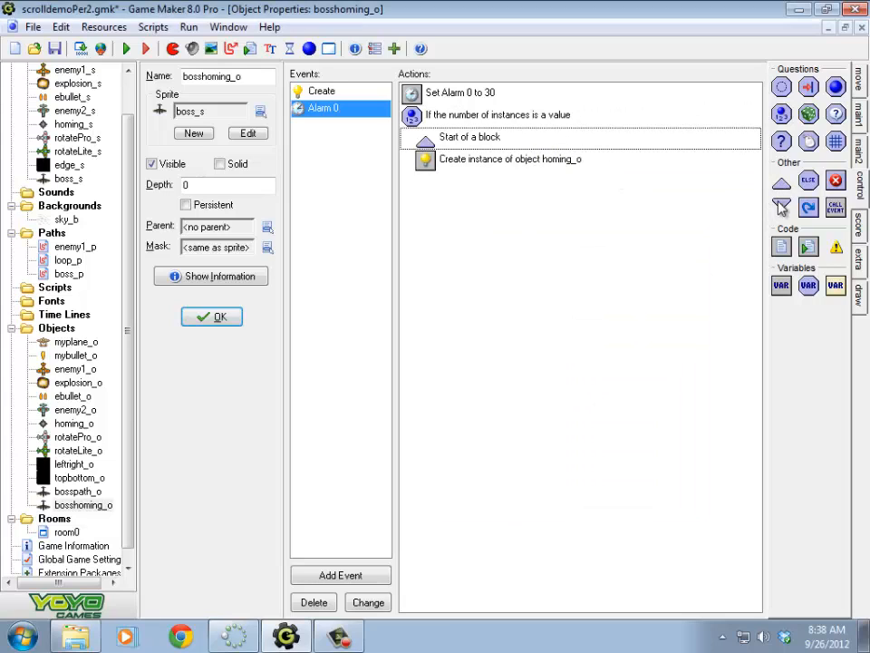
left_click_drag(781, 203, 598, 247)
left_click(453, 161)
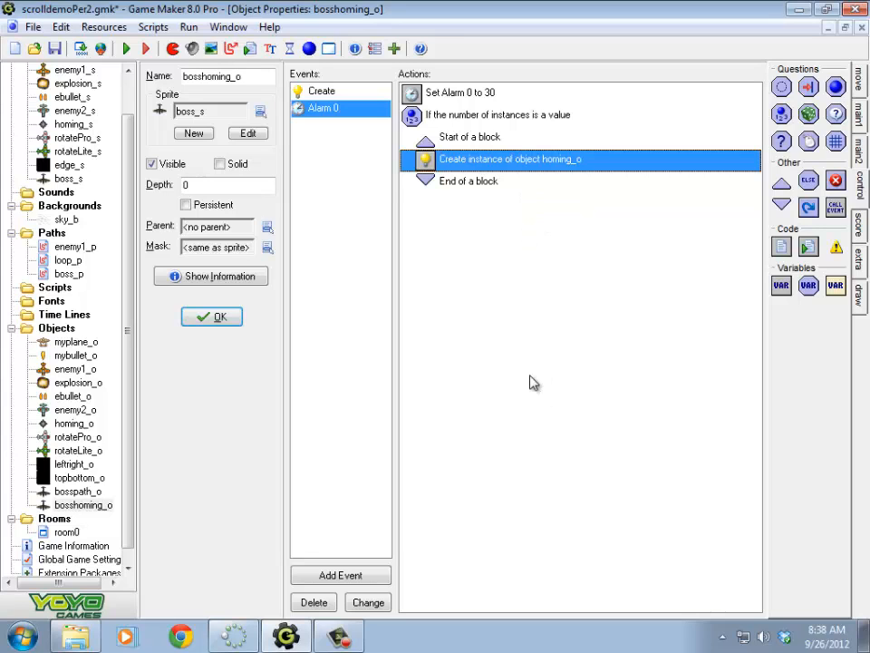
- Run the game to test the boss launching homing enemies, close it, and check the alarm reset in Alarm 0
key("F5")
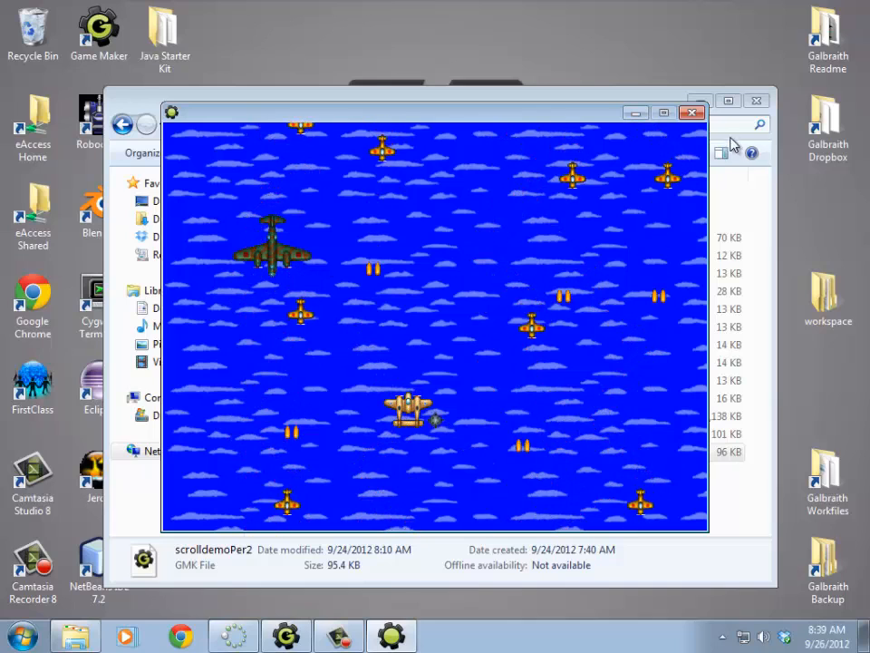
left_click(692, 112)
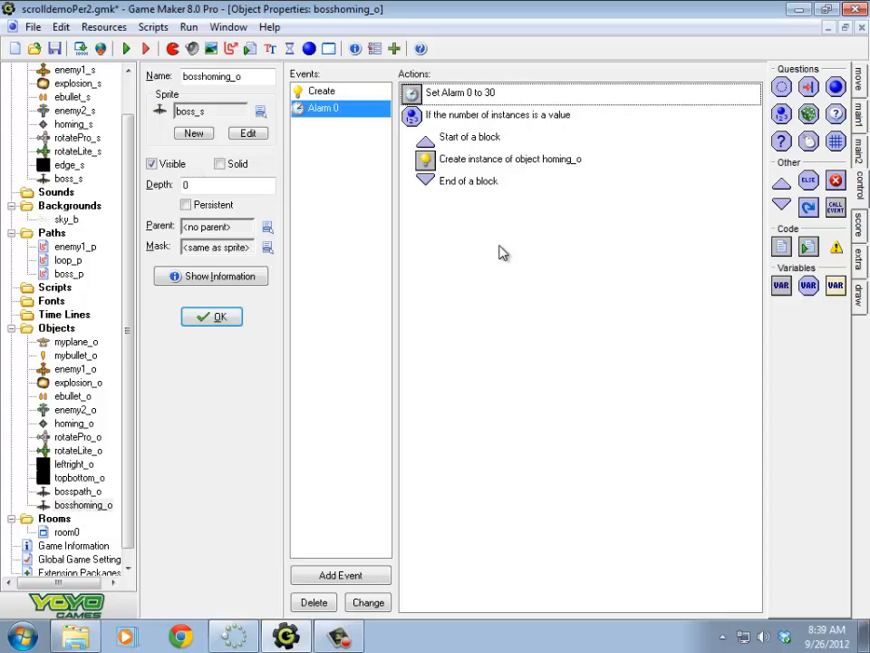
left_click(464, 95)
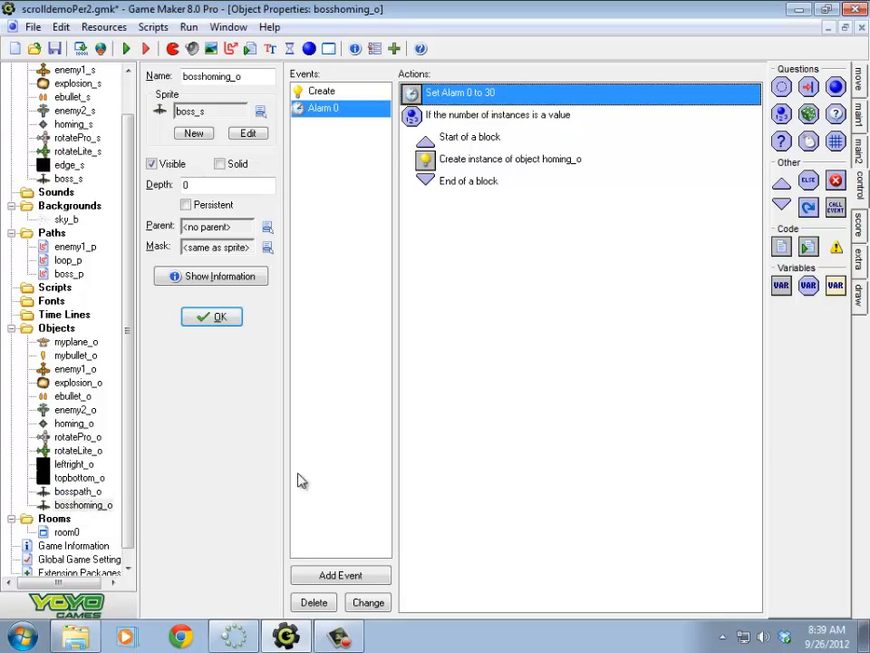
- Add a Set Alarm action to bosshoming_o's Create event that sets Alarm 1 to 150 steps, and recheck its settings
key("Up")
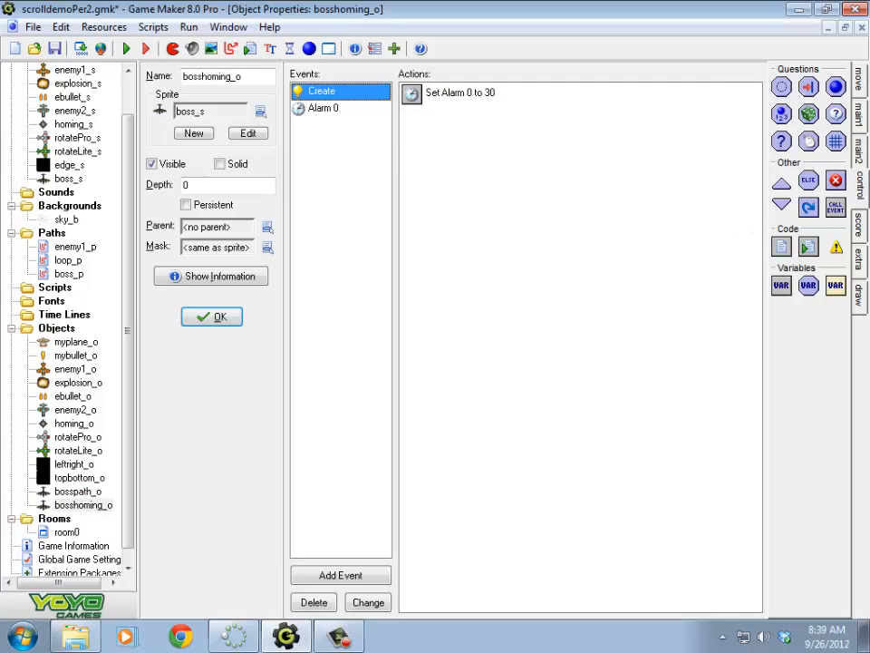
left_click(857, 143)
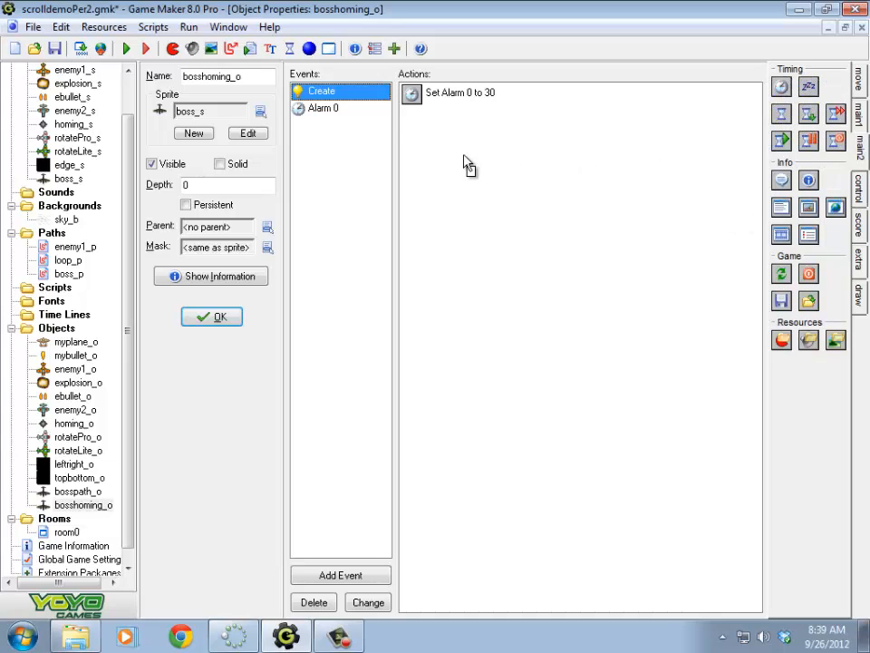
left_click_drag(467, 163, 467, 165)
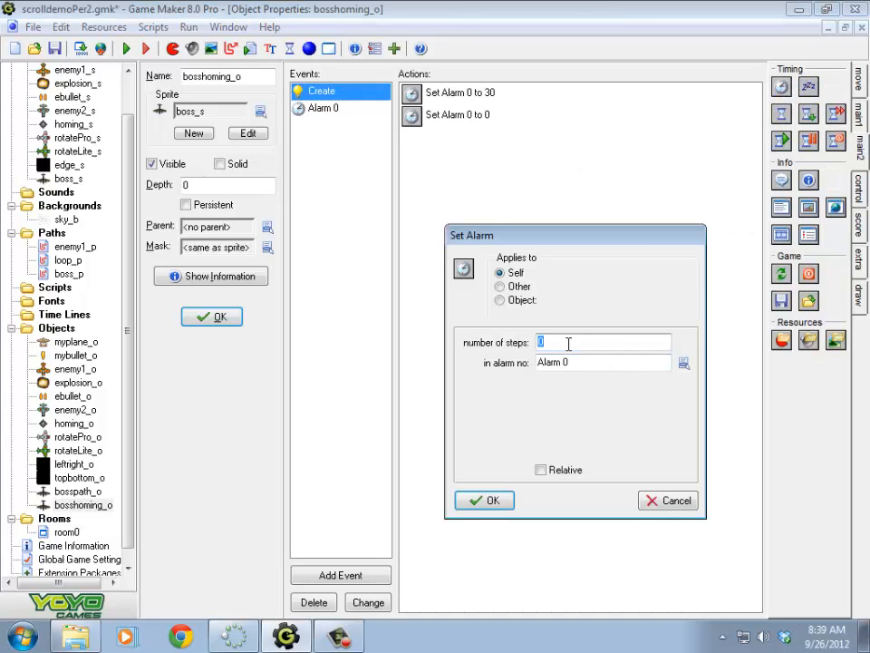
type("150")
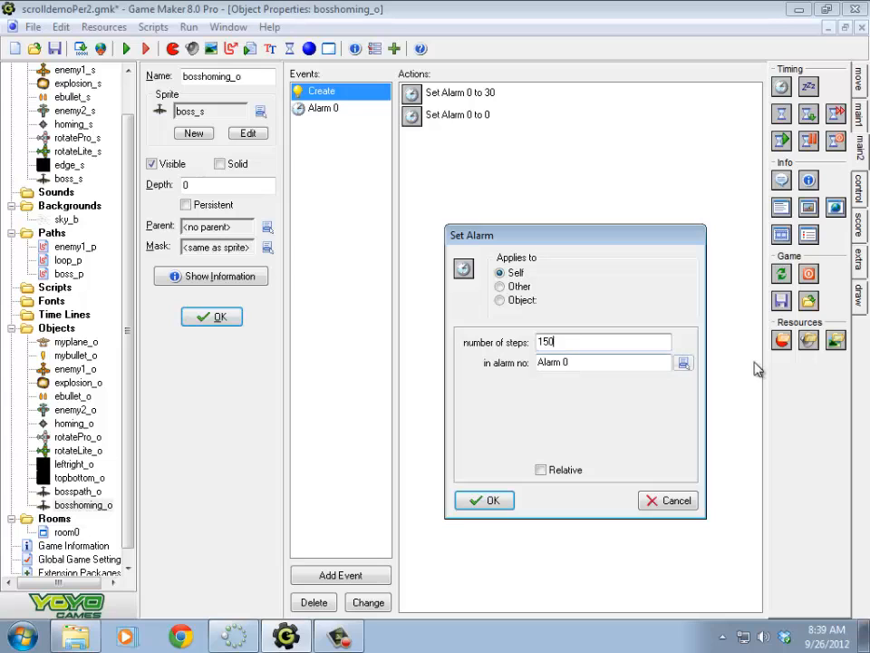
left_click(684, 362)
left_click(737, 390)
left_click(631, 362)
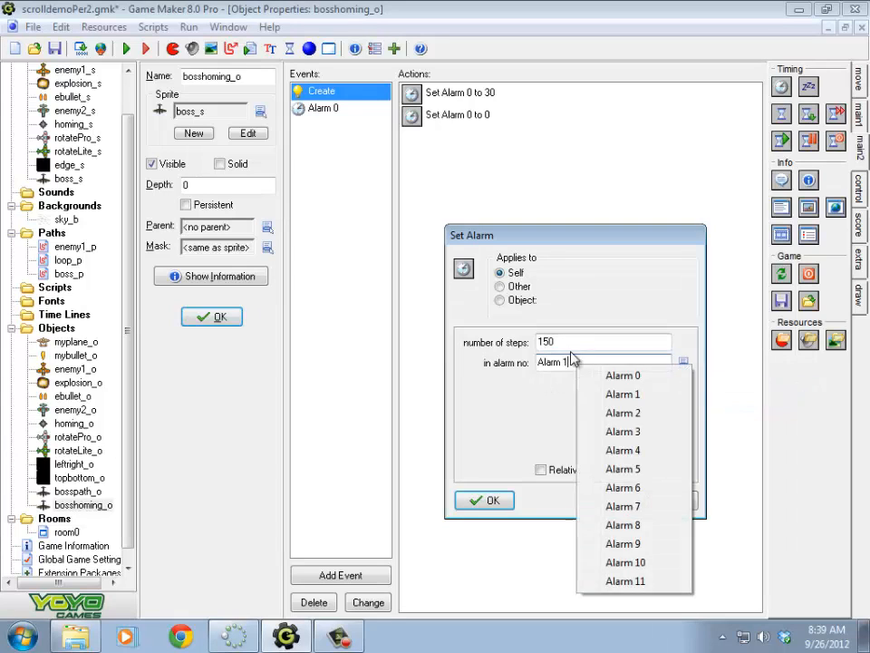
left_click(573, 343)
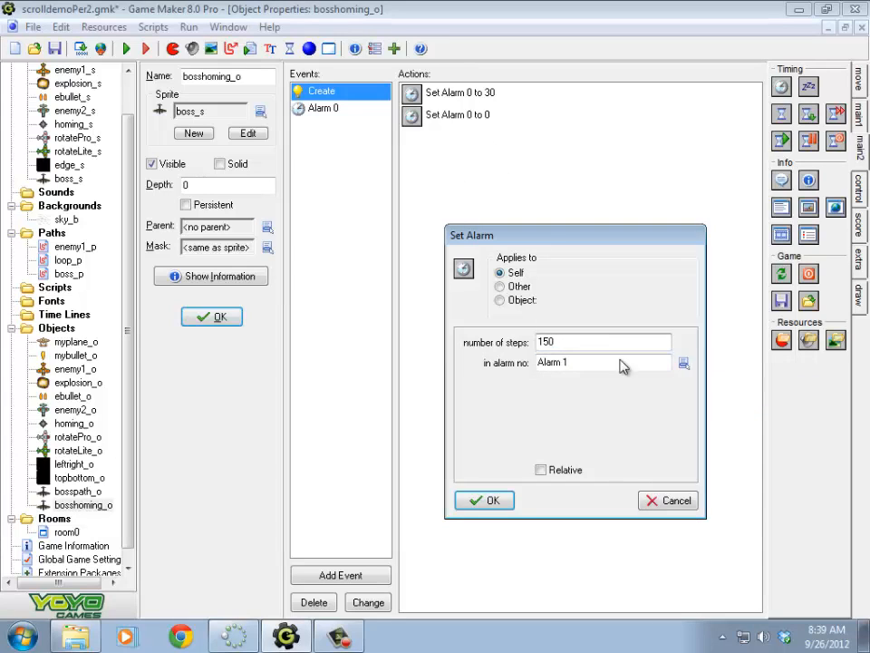
left_click(486, 499)
left_click(472, 123)
double_click(471, 123)
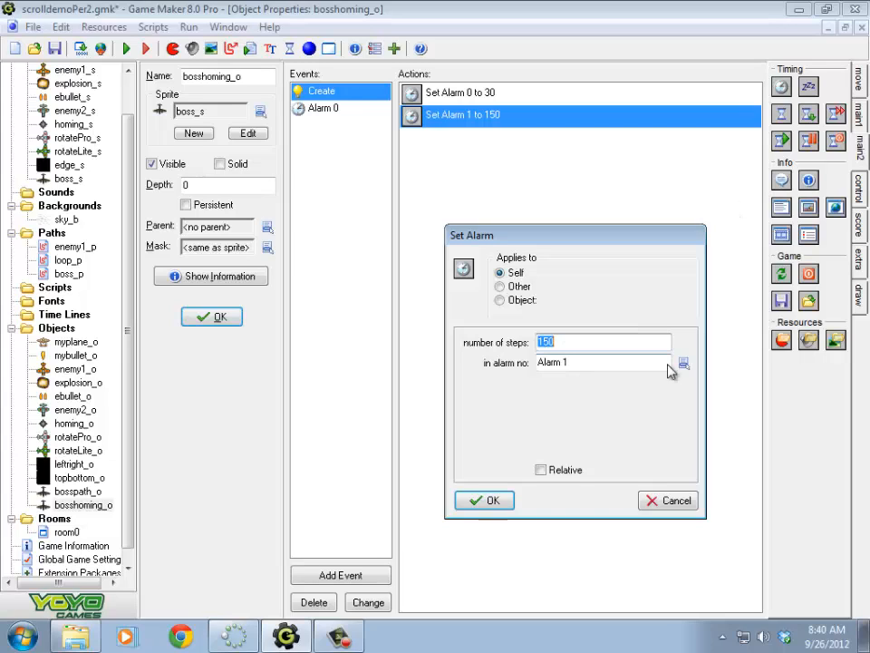
left_click(486, 501)
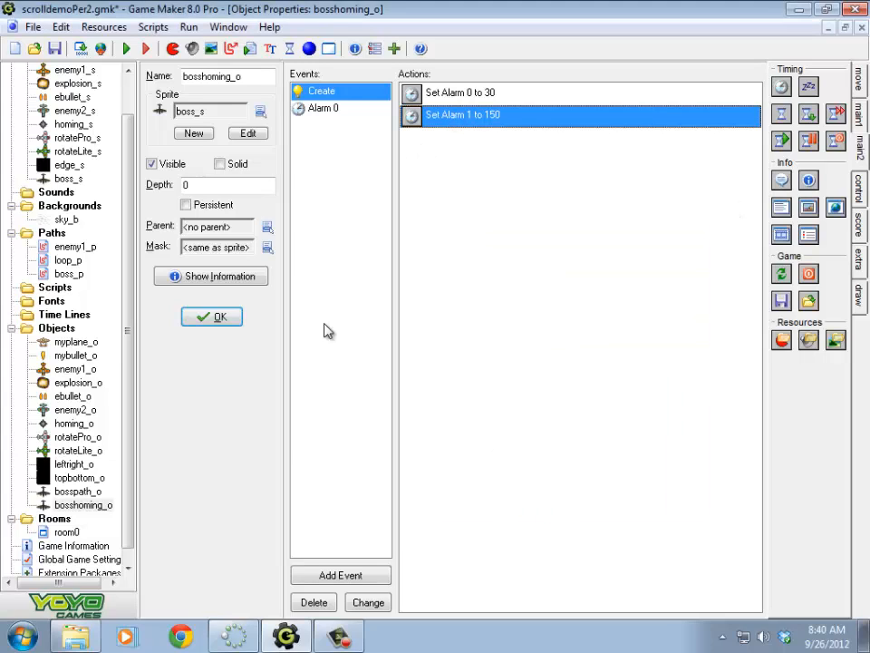
- Add an Alarm 1 event to bosshoming_o
left_click(328, 577)
left_click(391, 306)
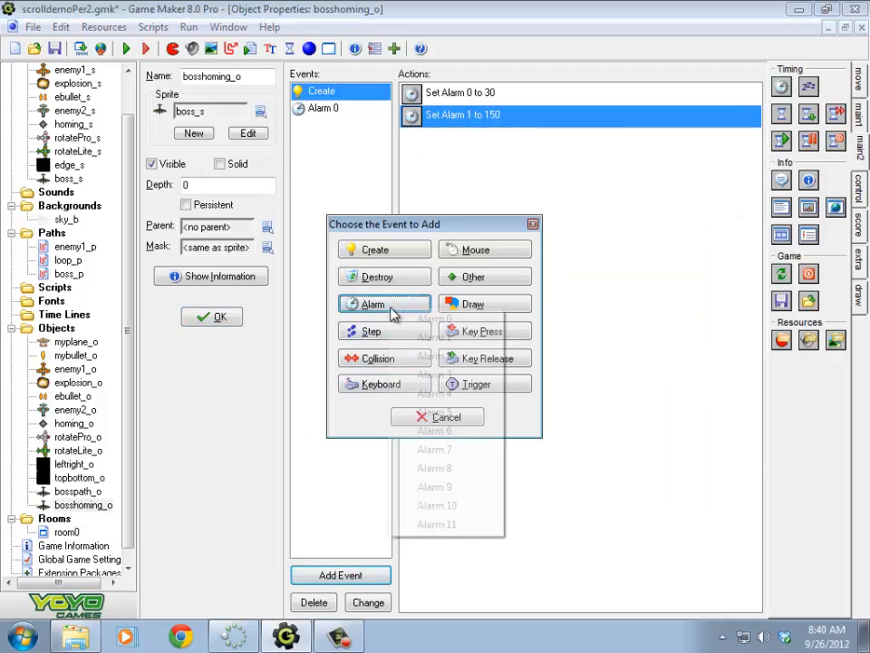
left_click(448, 337)
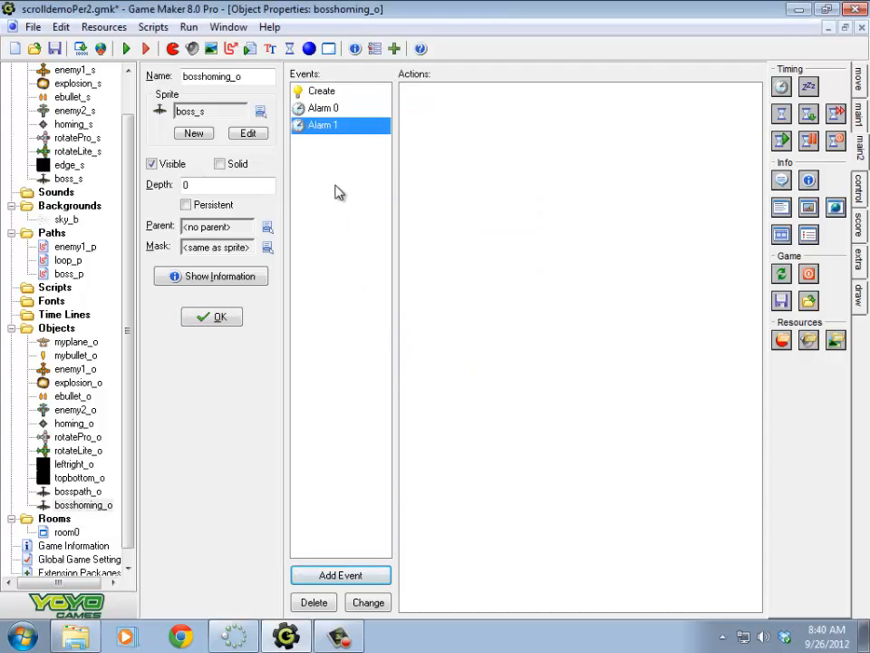
left_click(317, 107)
left_click(308, 125)
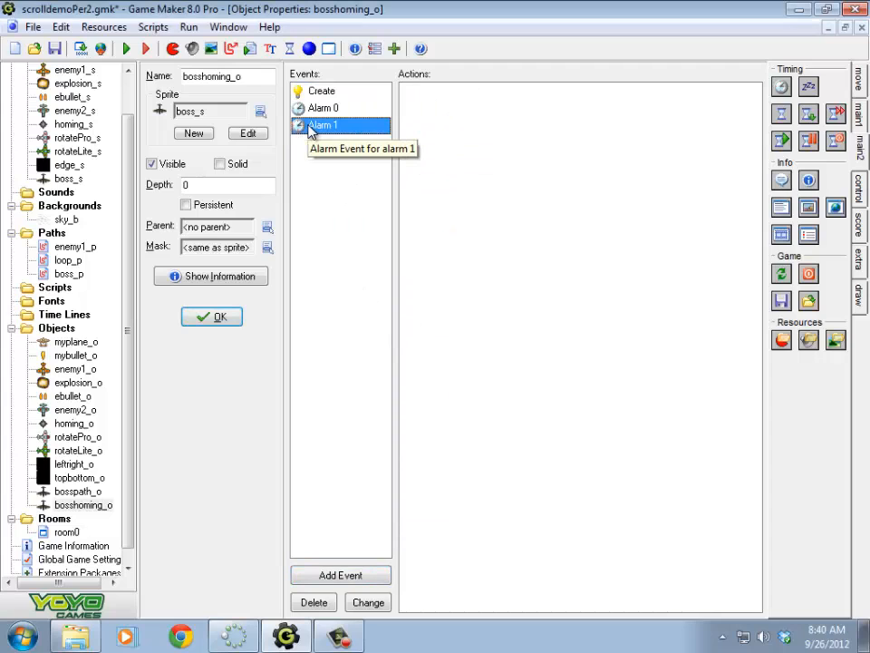
- Add a Change Instance action to the Alarm 1 event, changing the boss into bosspath_o with perform events set to yes
left_click(862, 114)
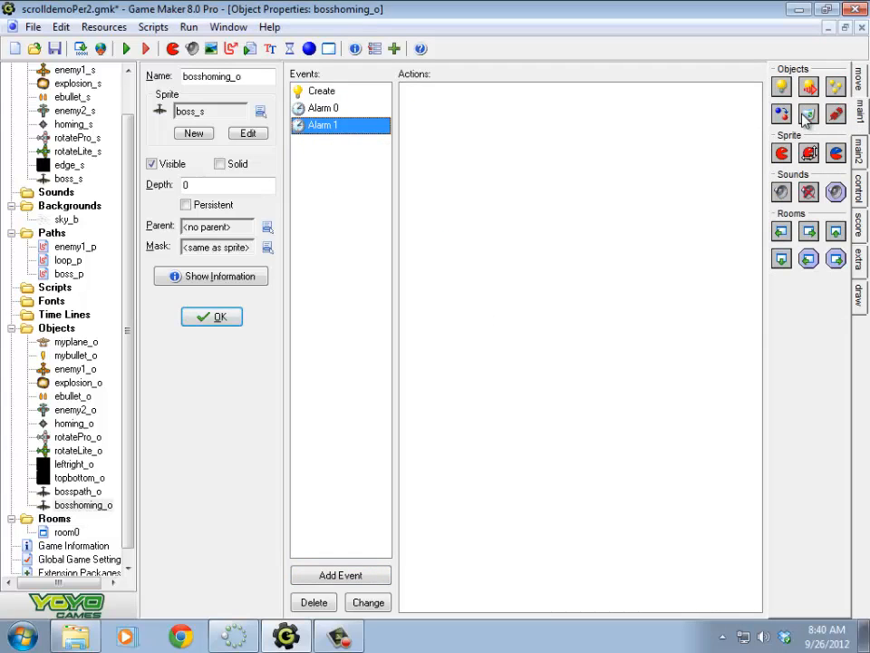
left_click_drag(781, 114, 630, 173)
left_click(685, 342)
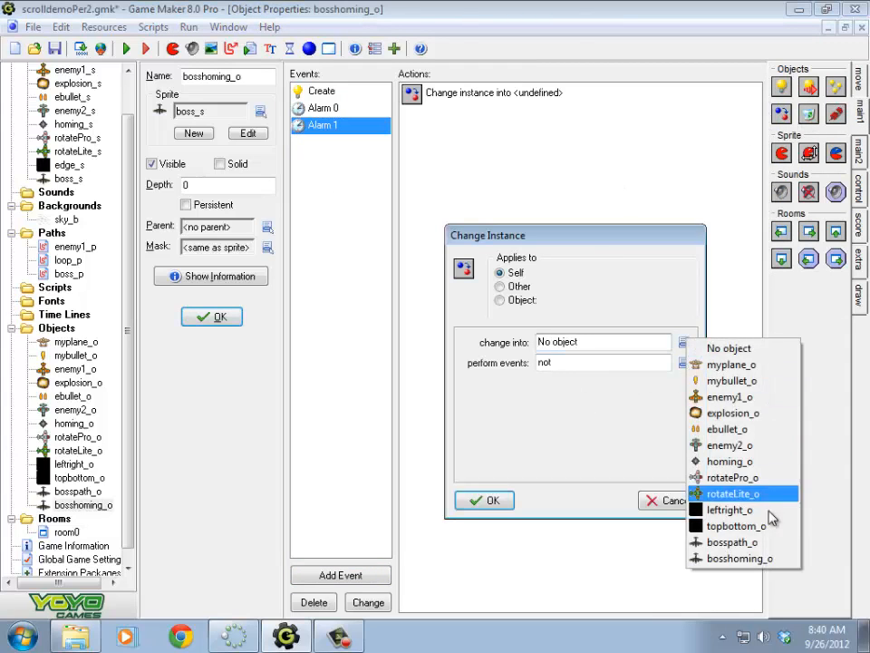
left_click(770, 545)
left_click(582, 365)
left_click(624, 396)
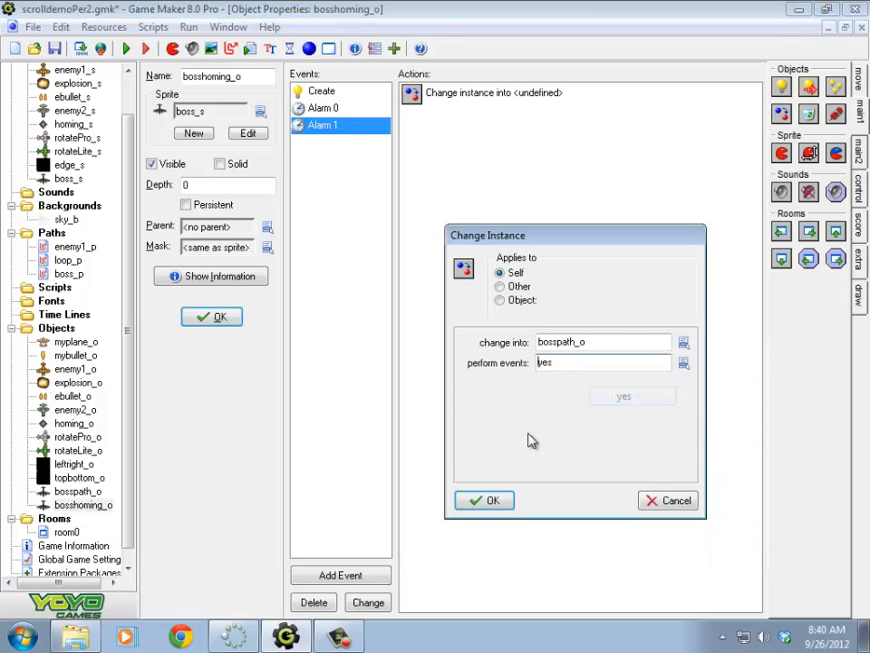
left_click(493, 502)
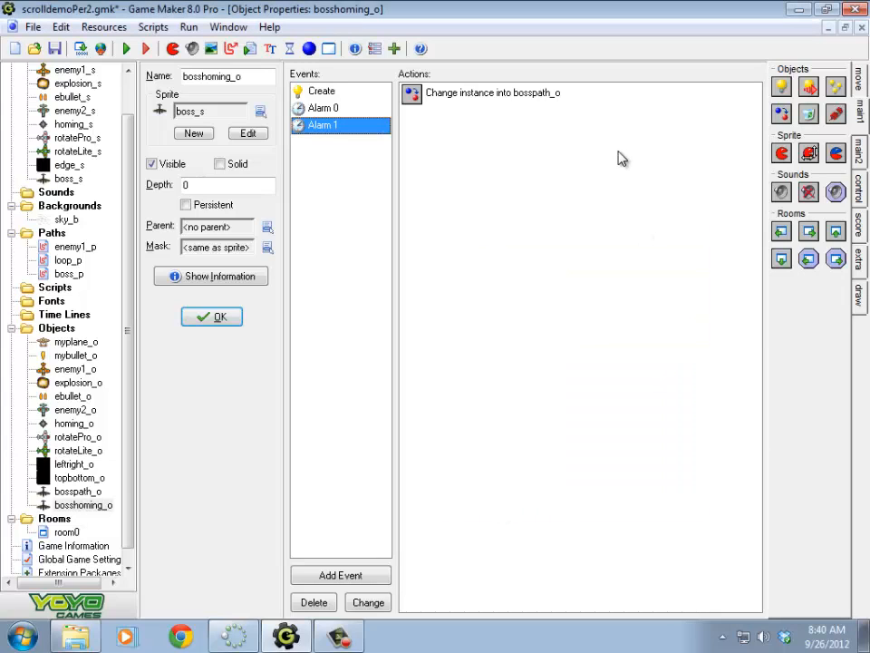
- Run the game to test the boss switching between its path and homing phases, and close it
left_click(126, 48)
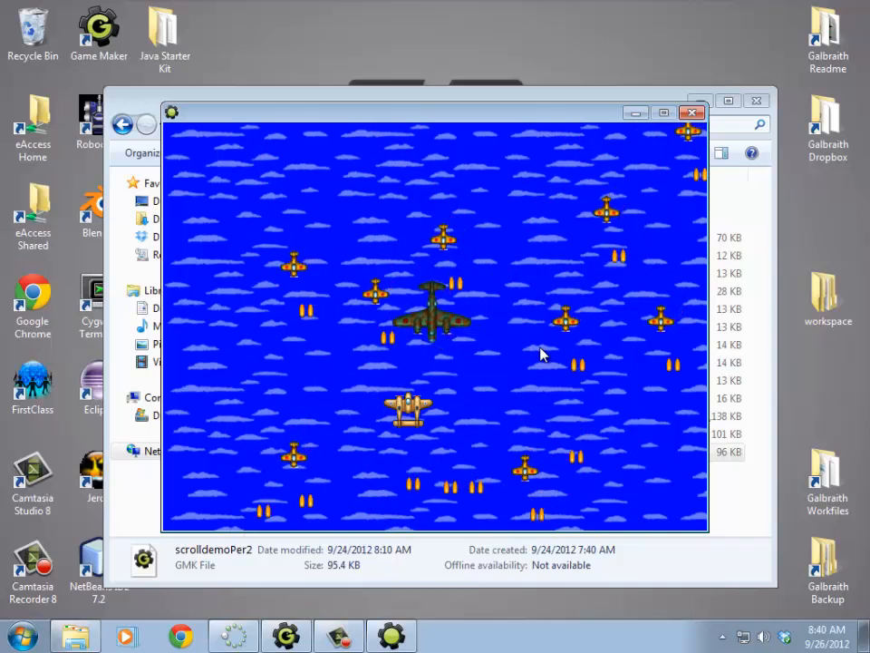
left_click(692, 112)
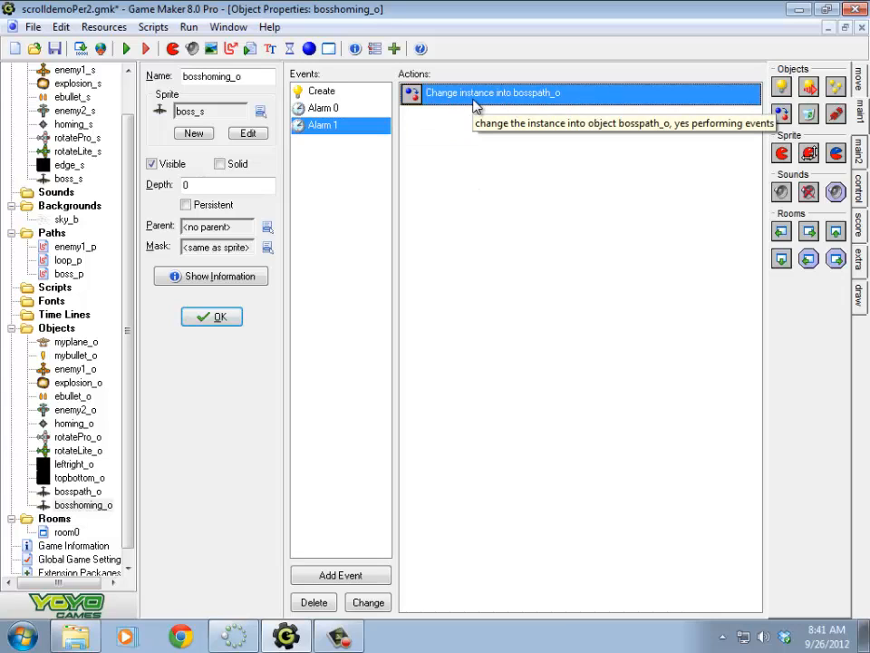
left_click(857, 177)
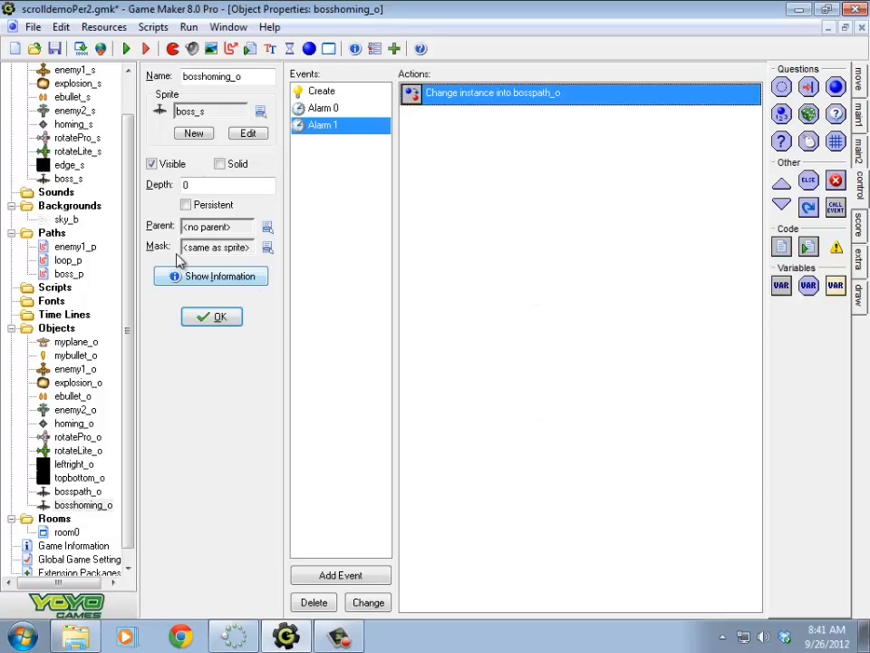
- Review how enemy2_o's Create event sets its hits variable, and return to bosspath_o
double_click(77, 491)
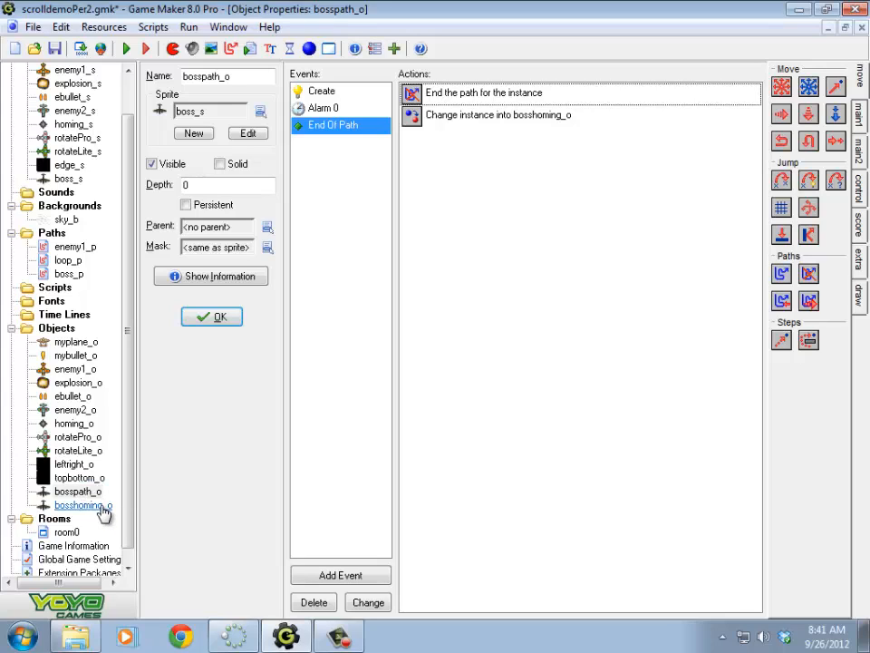
double_click(76, 410)
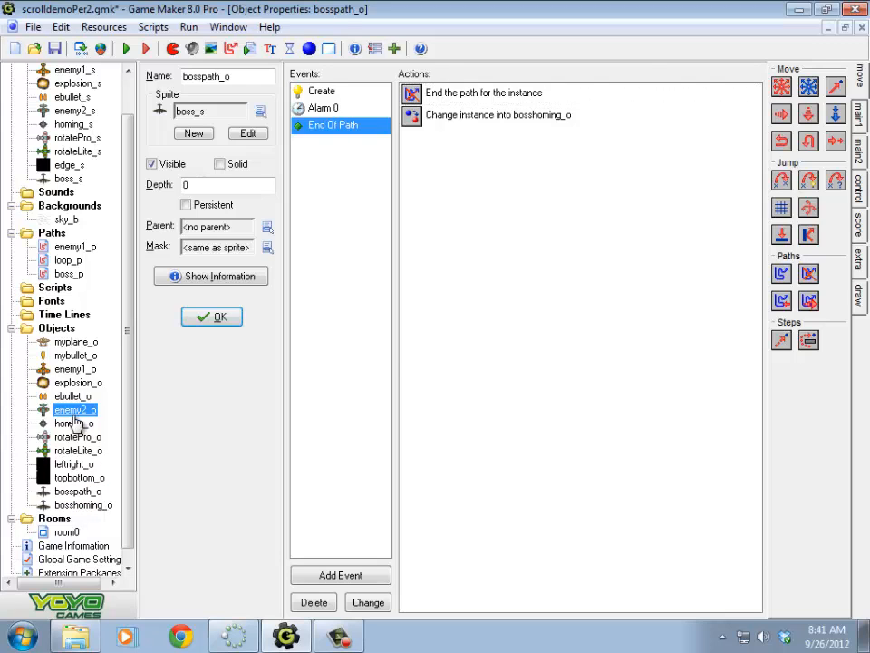
left_click(328, 91)
left_click(477, 141)
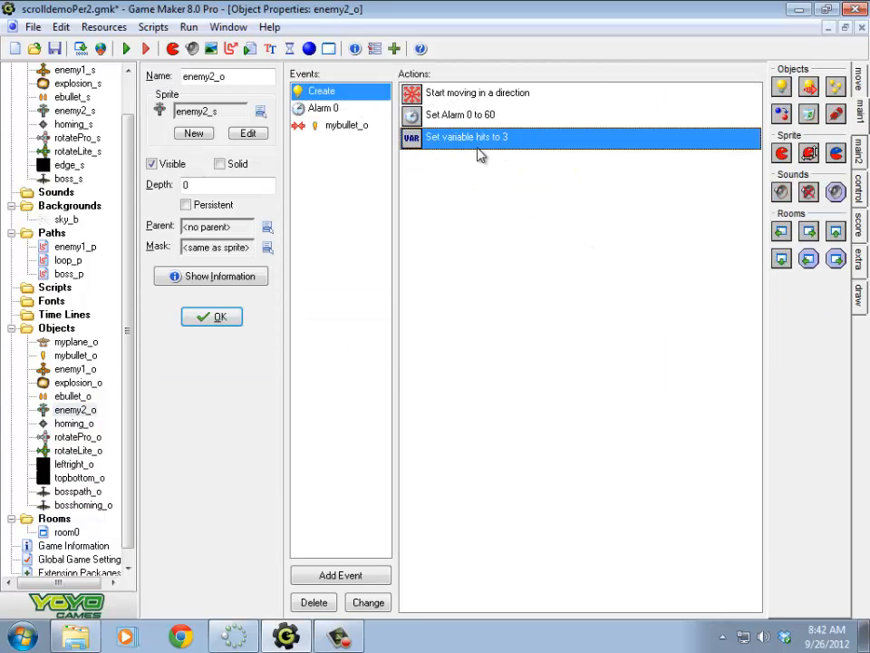
double_click(75, 491)
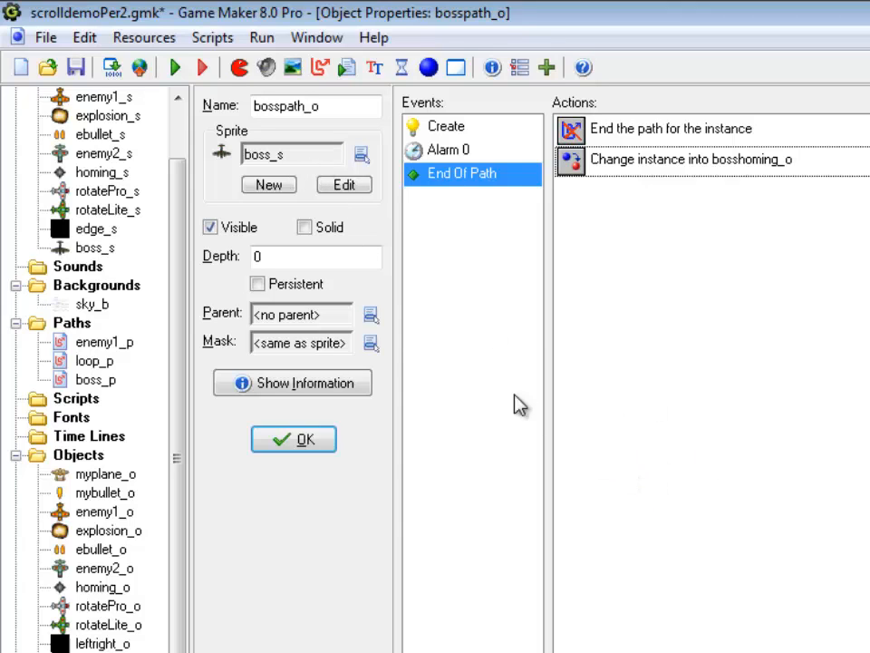
- Create a new object without a sprite and name it bosscontrol_o
left_click(431, 70)
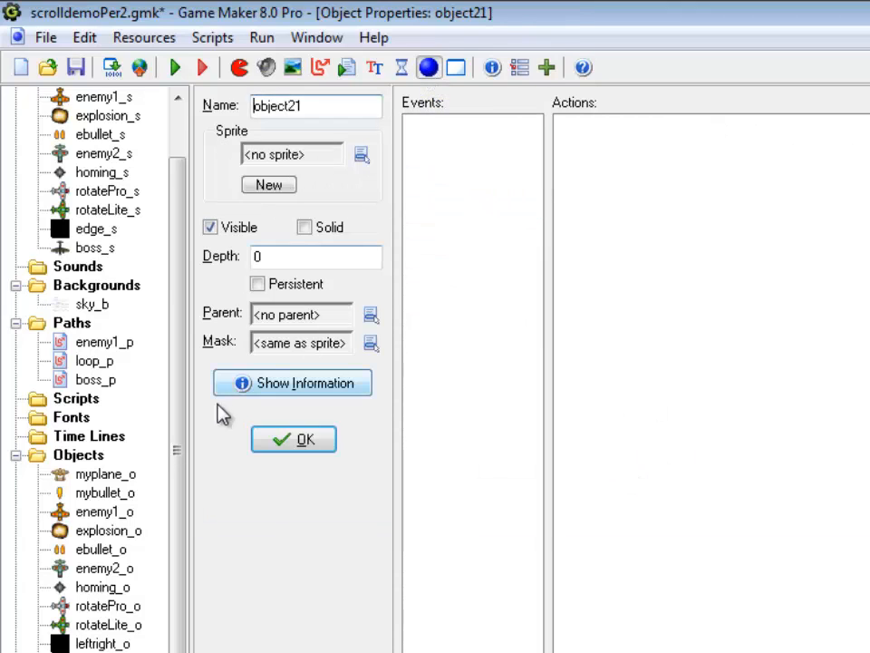
double_click(323, 107)
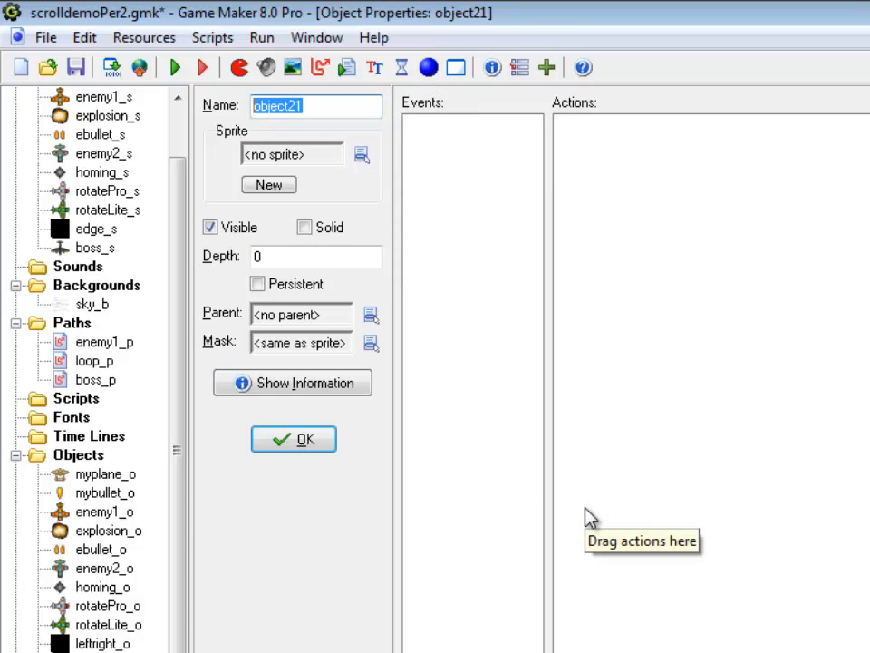
type("bosscontor")
key("BackSpace")
key("BackSpace")
type("rol_o")
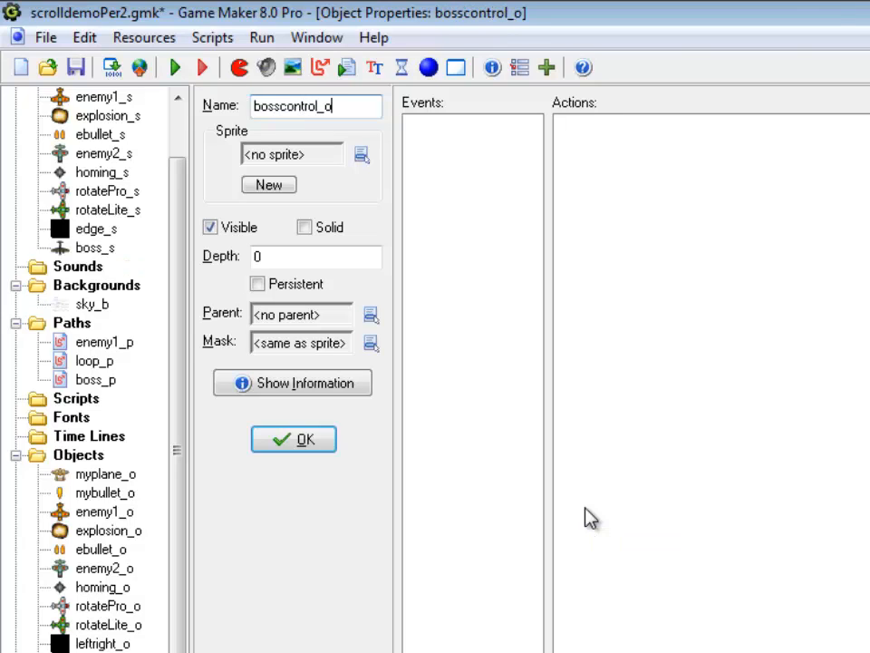
right_click(584, 508)
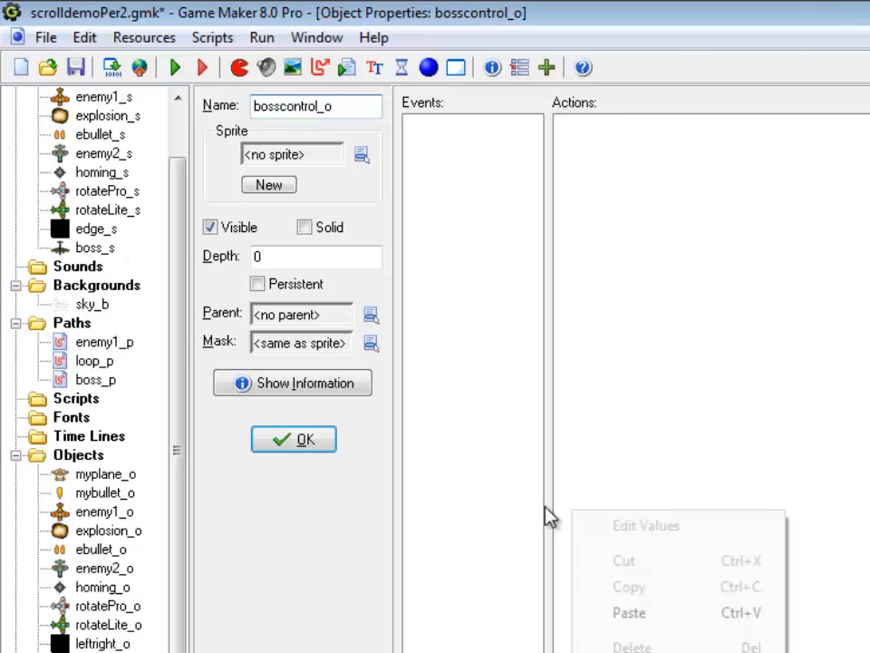
left_click(481, 308)
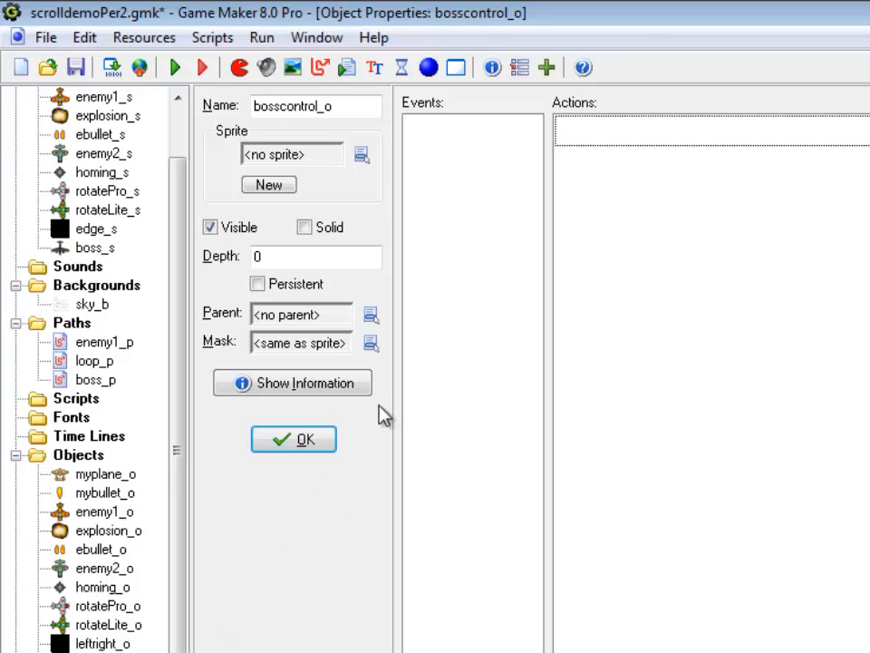
- Add a Create event to bosscontrol_o with a Set Variable action that sets global.bosshits to 10
left_click(475, 652)
left_click(549, 348)
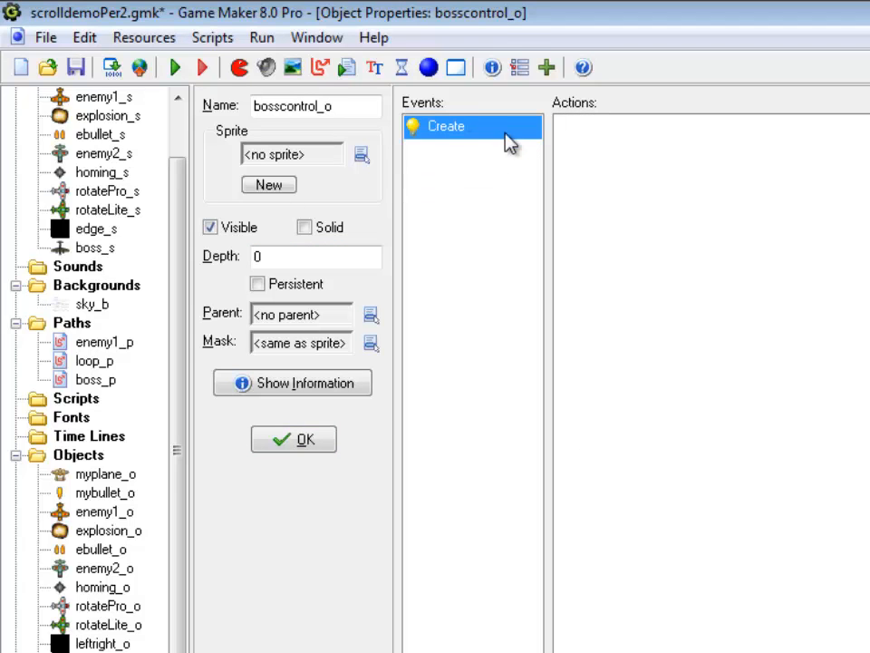
left_click_drag(747, 276, 826, 296)
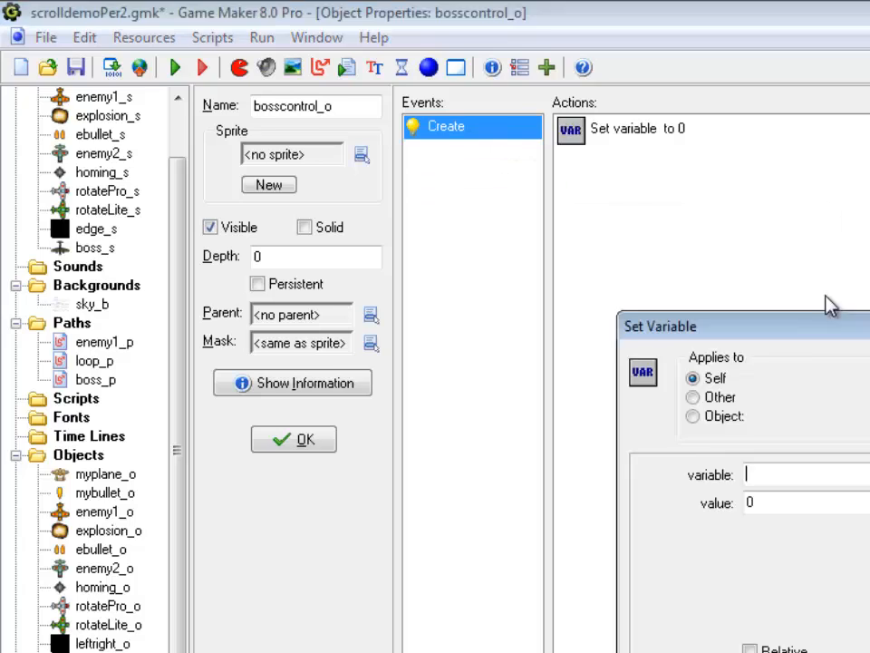
left_click_drag(762, 328, 755, 291)
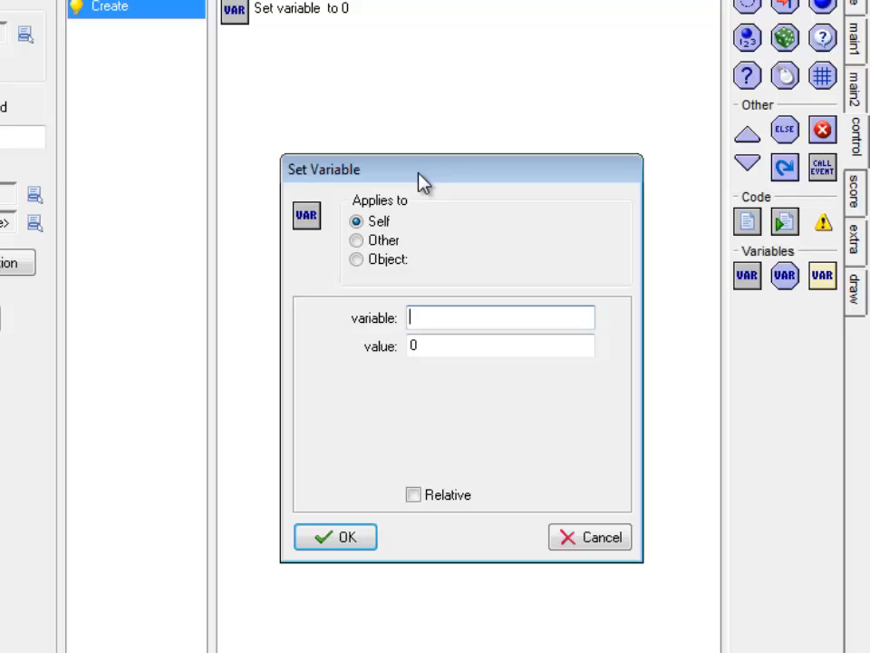
type("global.bosshits")
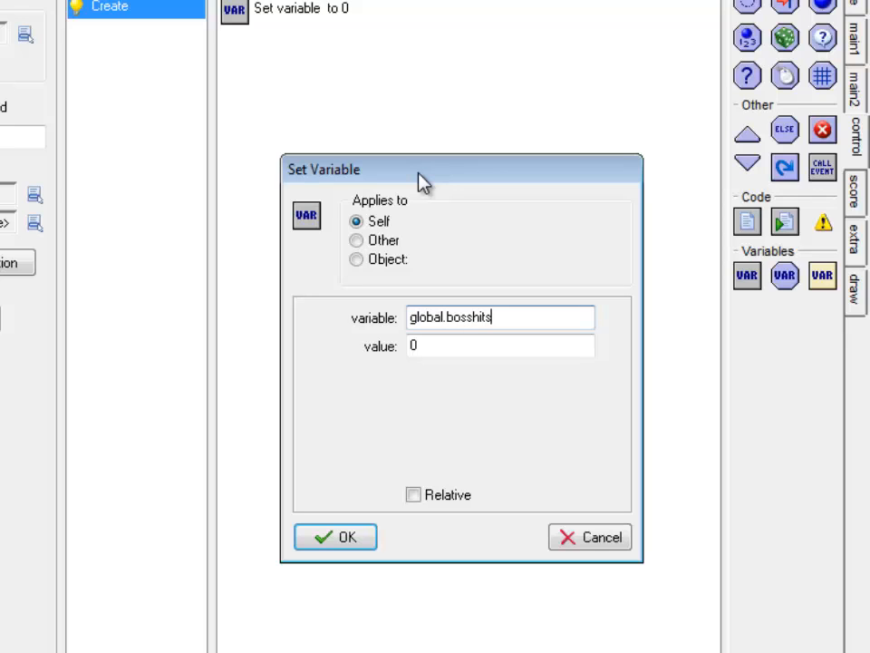
key("Tab")
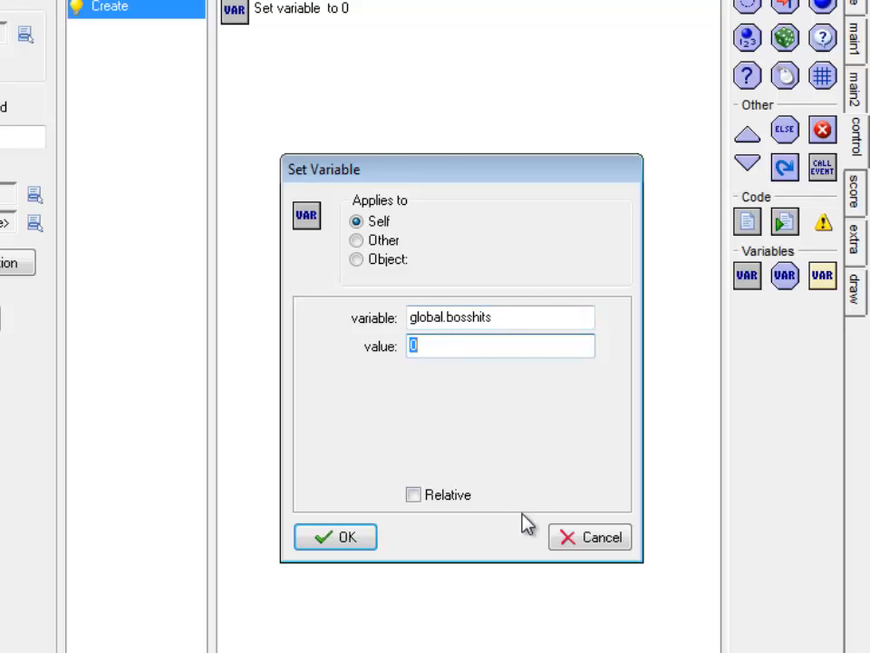
type("10")
left_click_drag(407, 352, 233, 354)
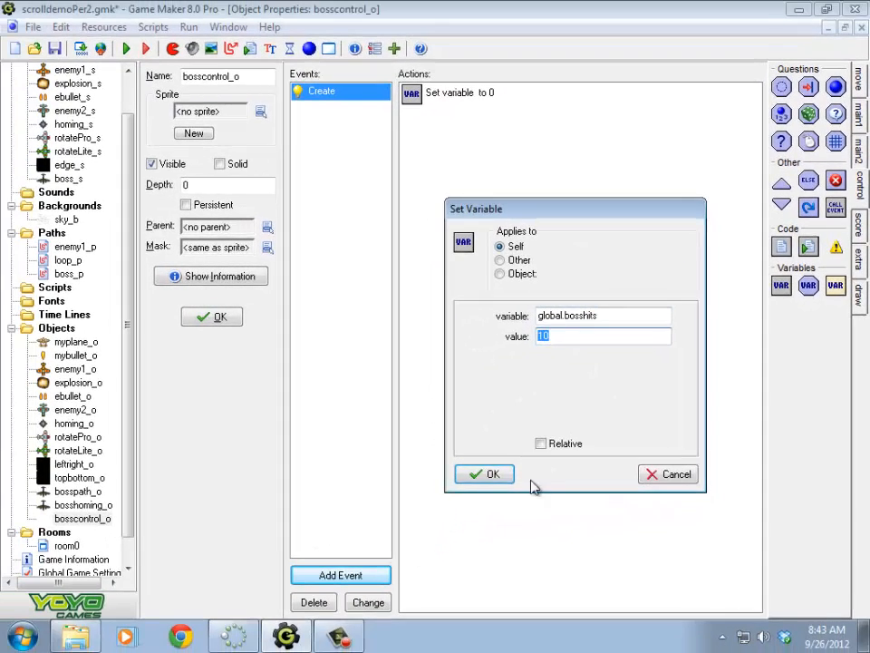
left_click(442, 492)
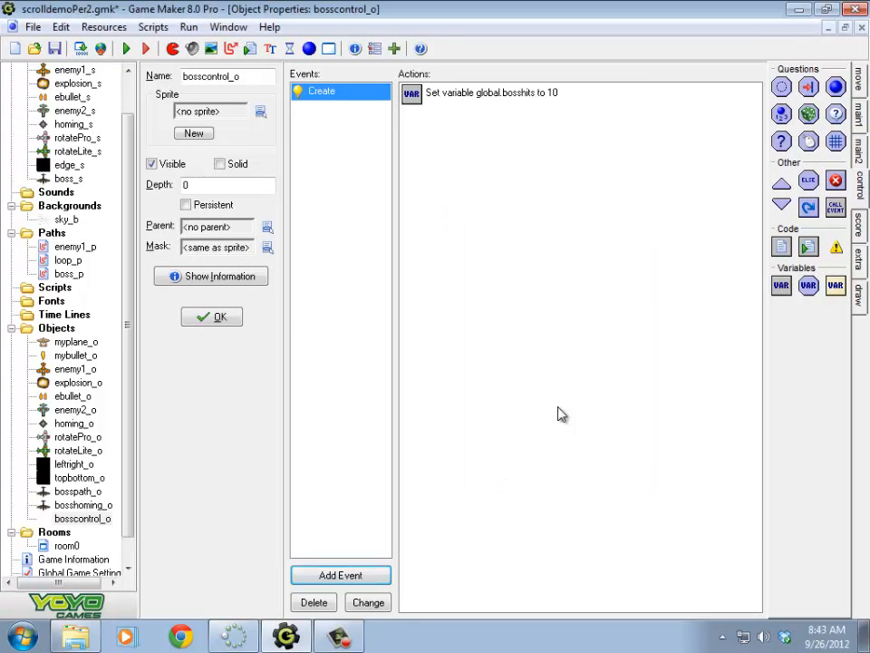
left_click(435, 72)
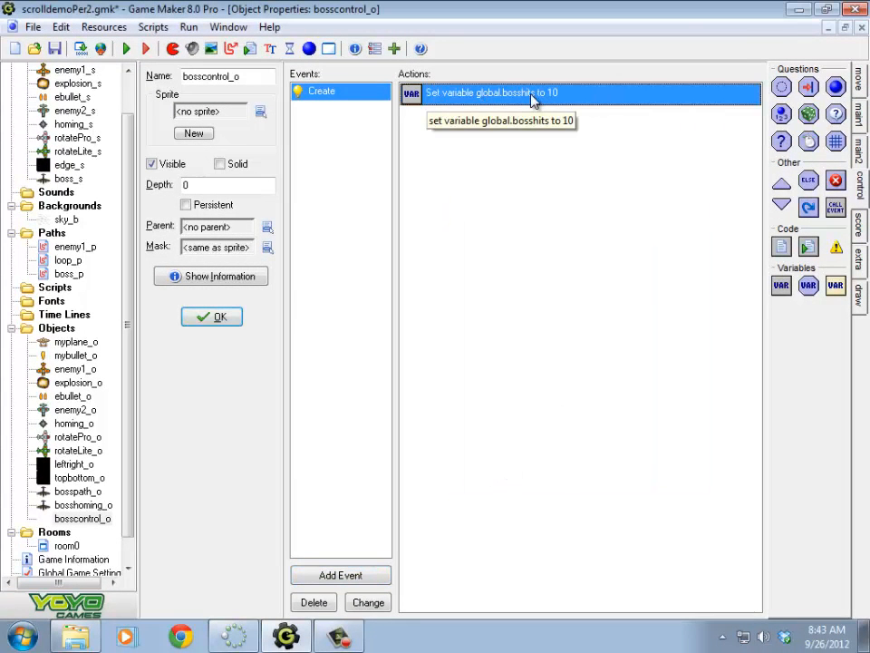